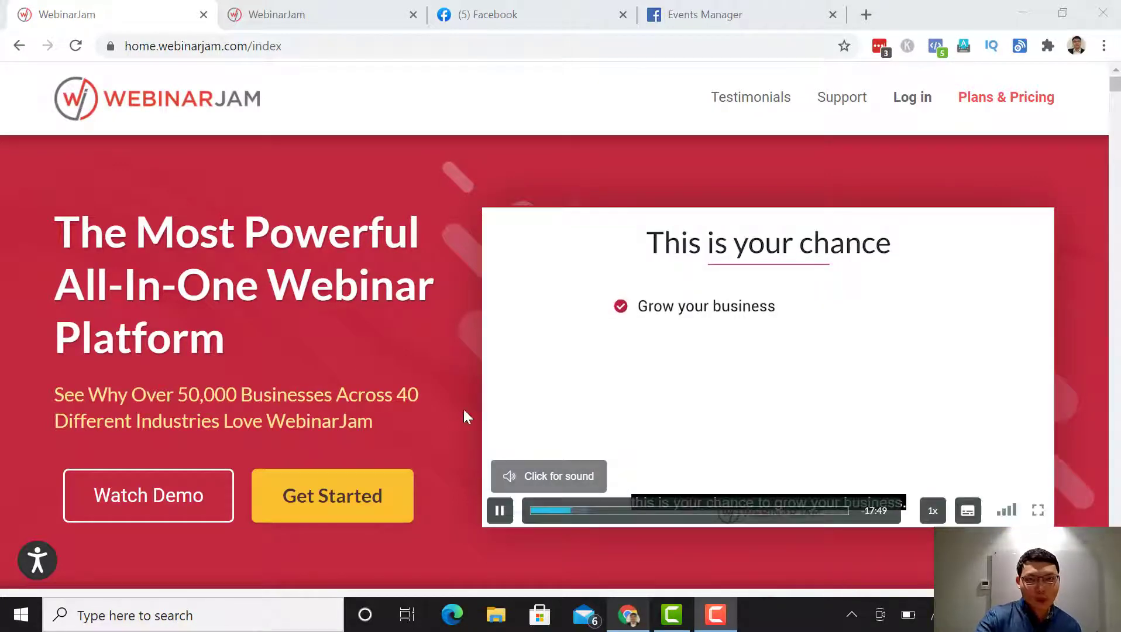
- Open the Real Estate Lead Generation Webinar for editing from the list of webinars
{"action": "left_click", "coordinate": [325, 11]}
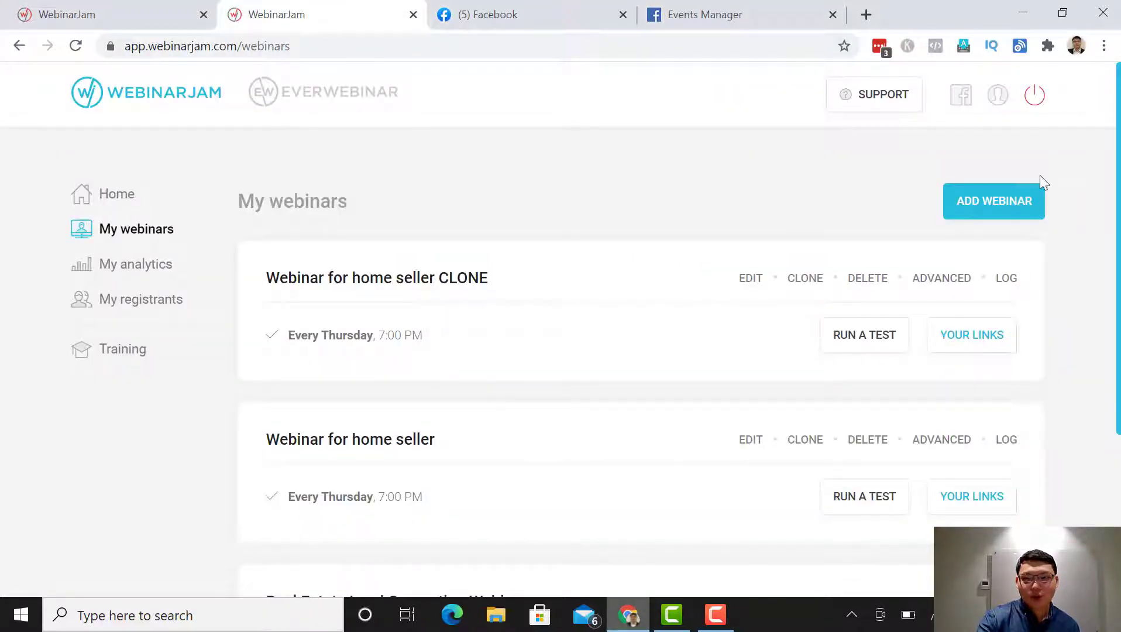
{"action": "left_click_drag", "start_coordinate": [1119, 188], "coordinate": [1118, 365]}
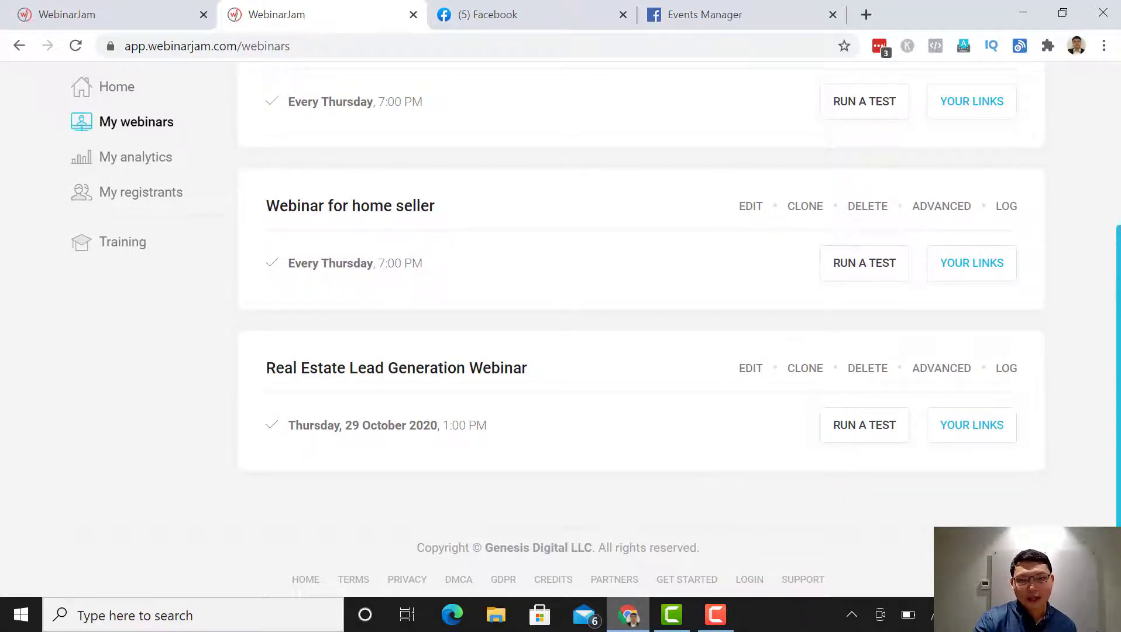
{"action": "scroll", "coordinate": [561, 322], "scroll_direction": "up", "scroll_amount": 4}
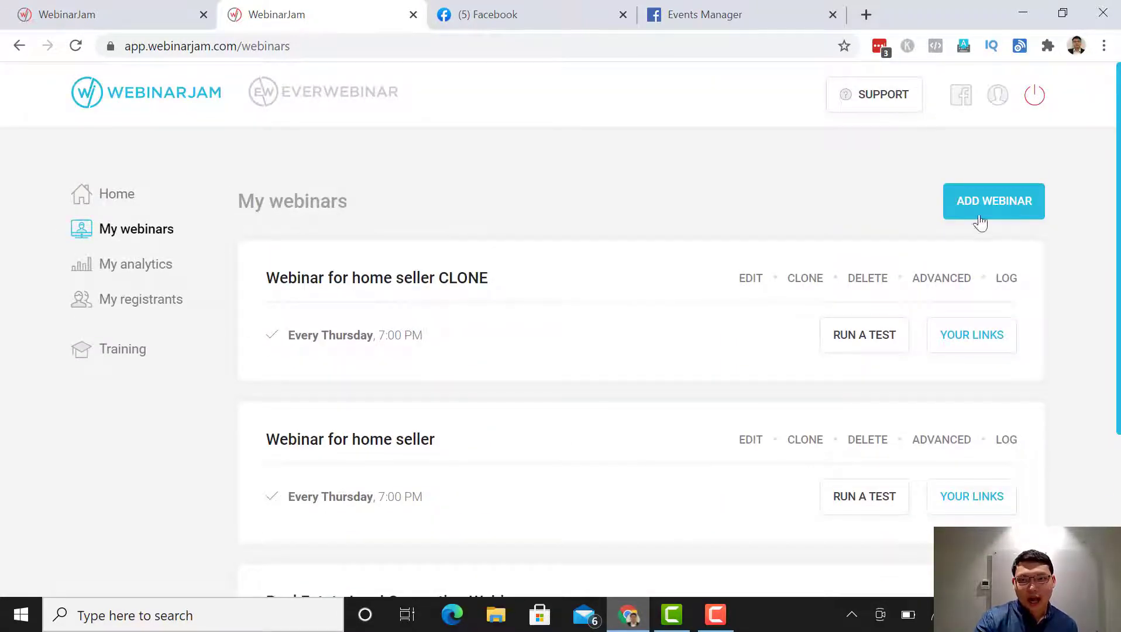
{"action": "scroll", "coordinate": [847, 445], "scroll_direction": "down", "scroll_amount": 4}
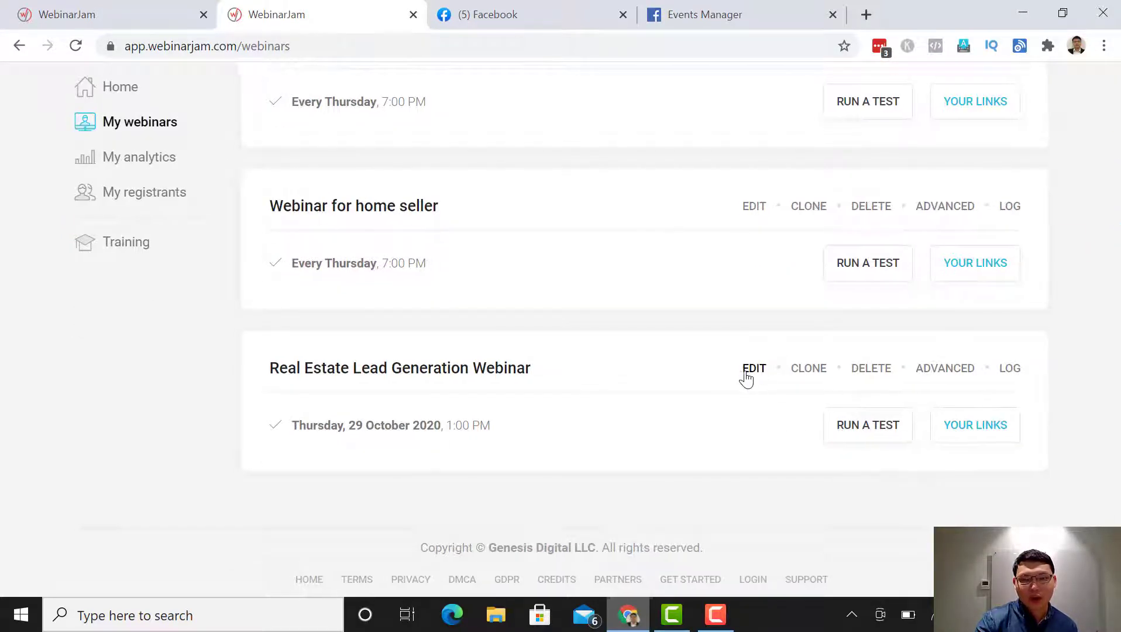
{"action": "left_click", "coordinate": [746, 378]}
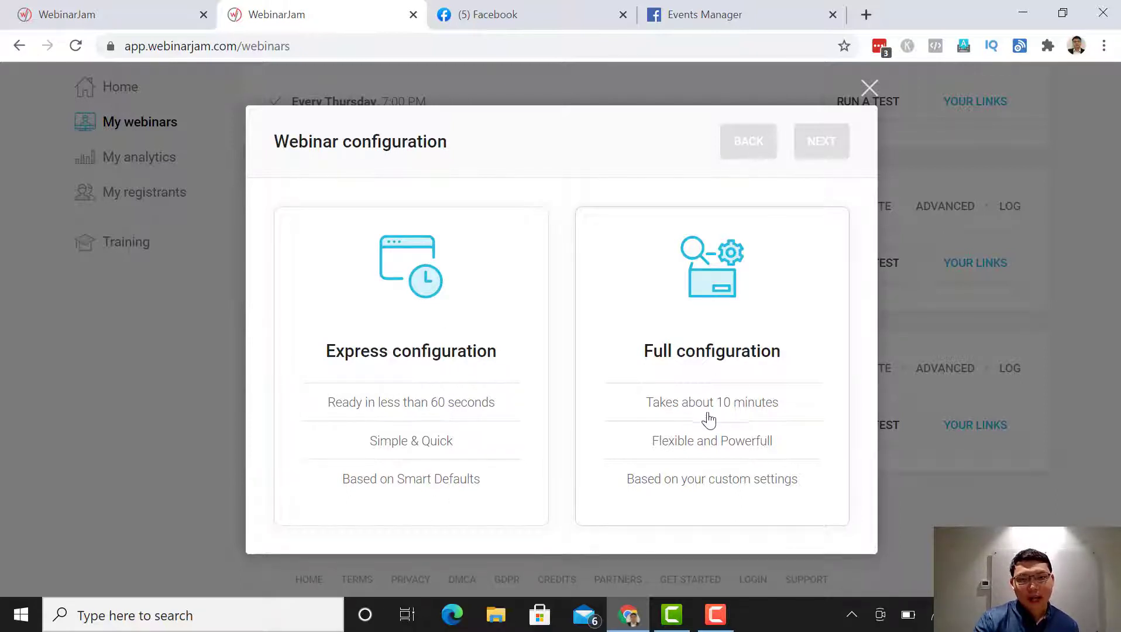
- Choose Full configuration with the Schedule for later option and enter the webinar setup wizard
{"action": "left_click", "coordinate": [727, 356]}
{"action": "left_click", "coordinate": [822, 146]}
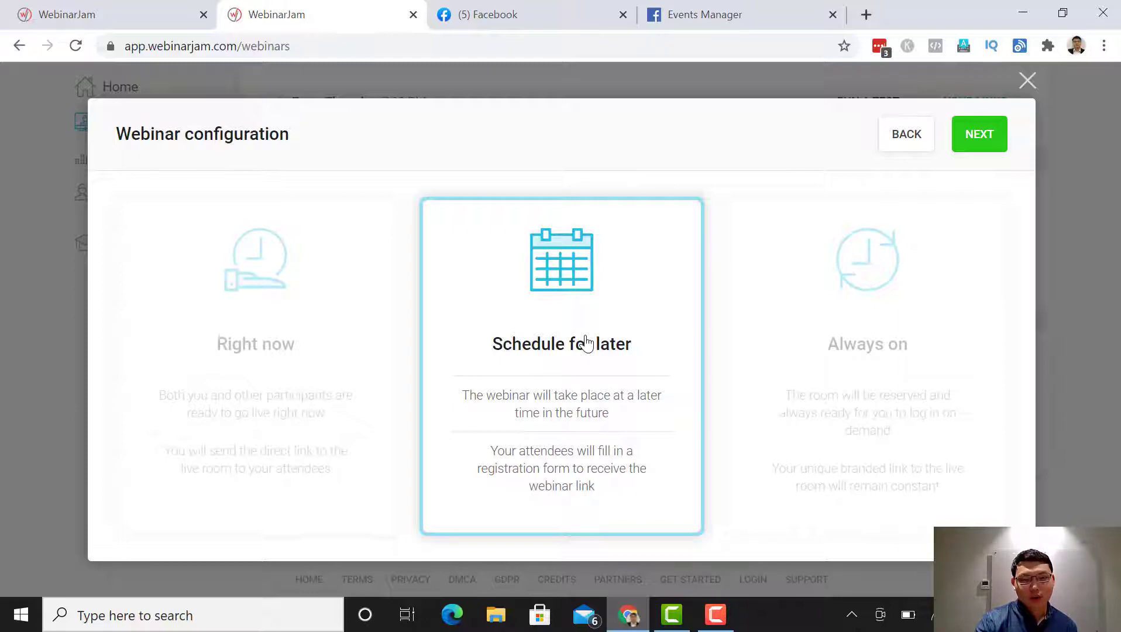
{"action": "left_click", "coordinate": [969, 138]}
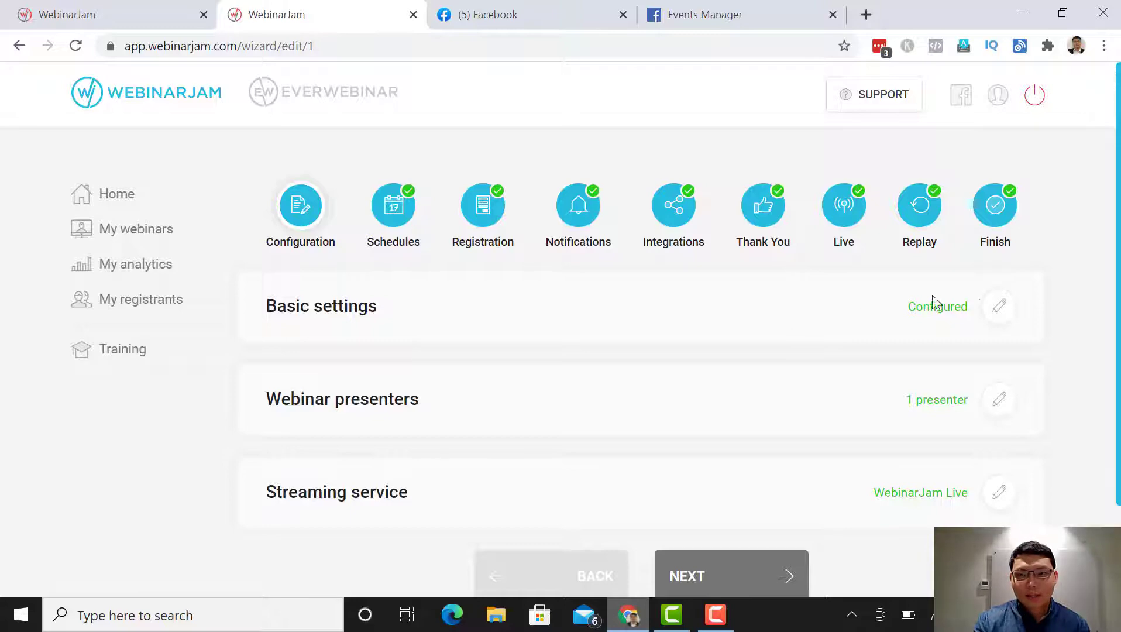
- Open the webinar's basic settings and review its name, title, description, language, thumbnail and On-Demand listing option
{"action": "left_click", "coordinate": [989, 309]}
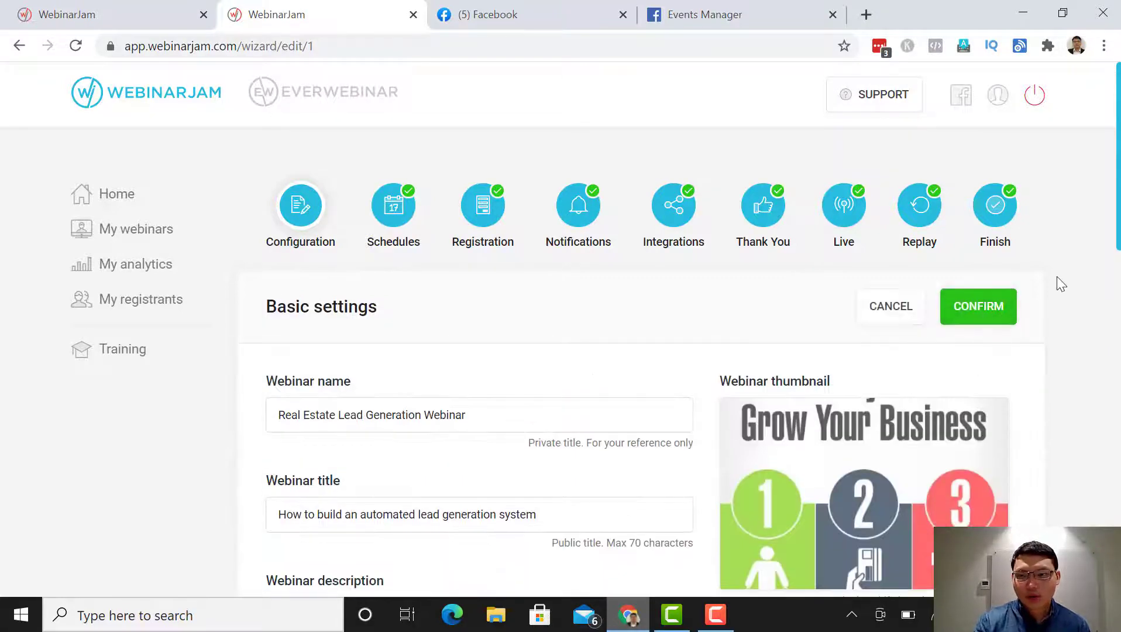
{"action": "left_click_drag", "start_coordinate": [1119, 218], "coordinate": [1120, 294]}
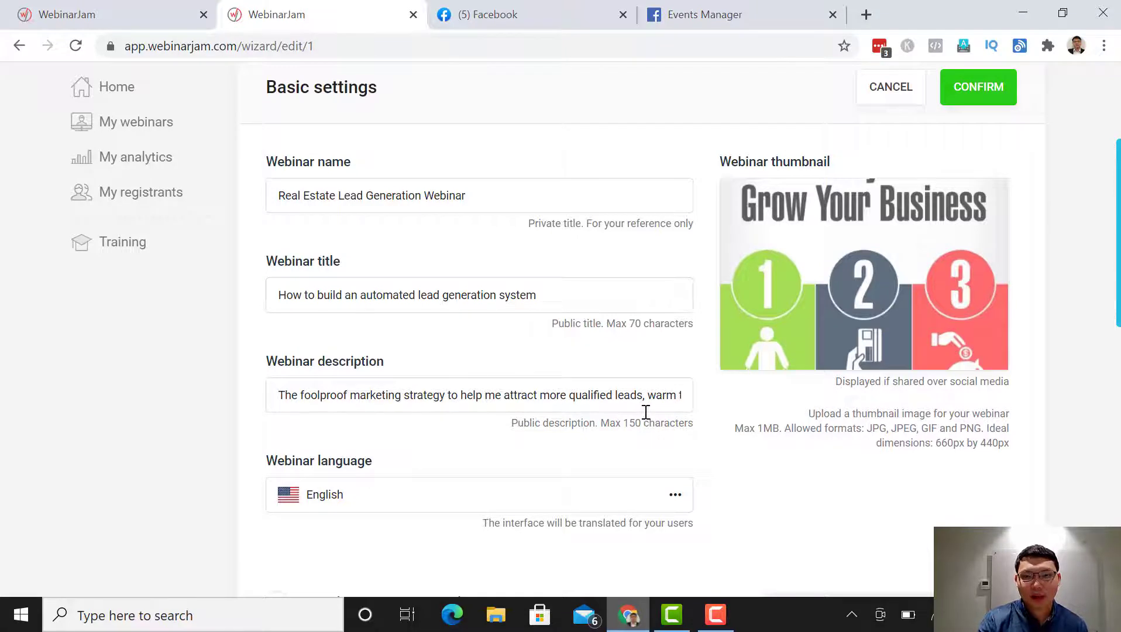
{"action": "mouse_move", "coordinate": [893, 278]}
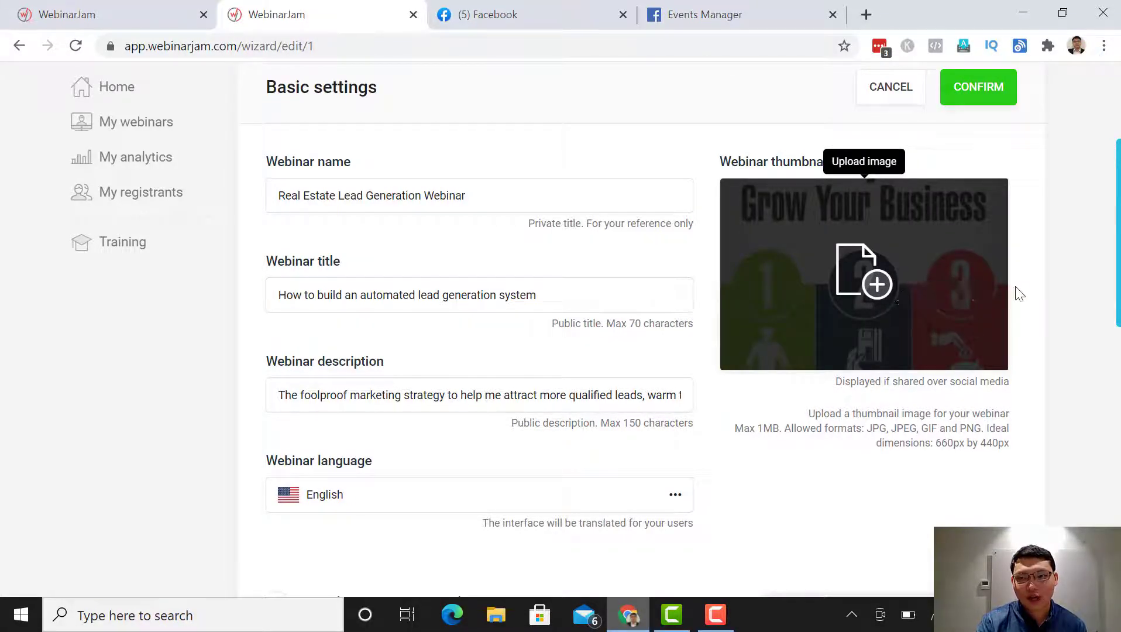
{"action": "scroll", "coordinate": [1116, 385], "scroll_direction": "down", "scroll_amount": 3}
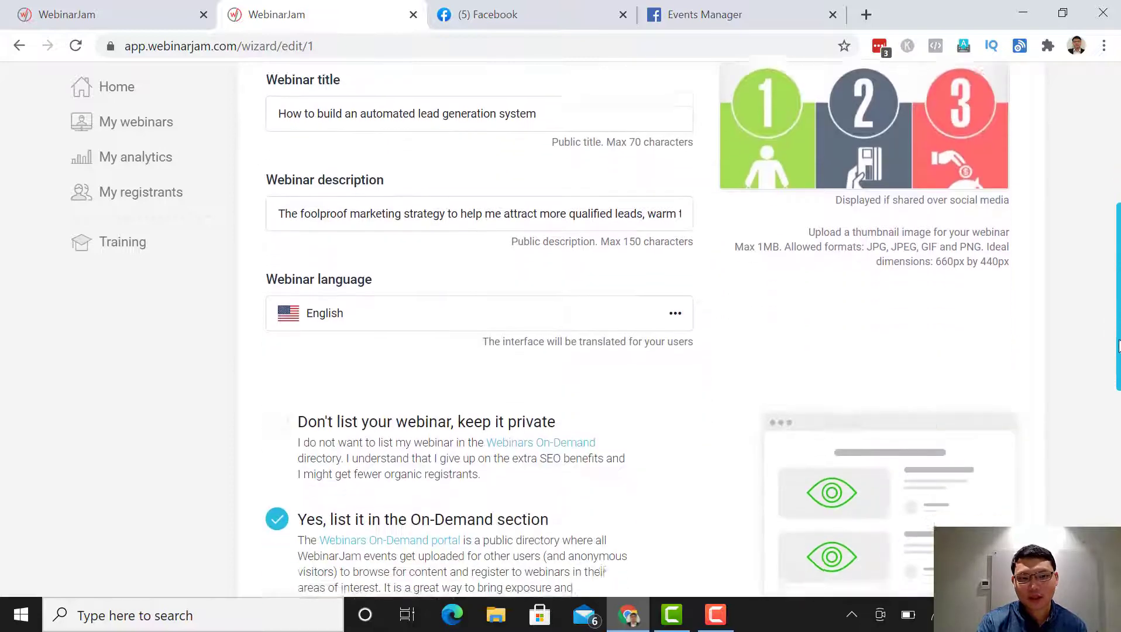
{"action": "scroll", "coordinate": [1117, 385], "scroll_direction": "down", "scroll_amount": 3}
{"action": "left_click_drag", "start_coordinate": [1116, 385], "coordinate": [1116, 431]}
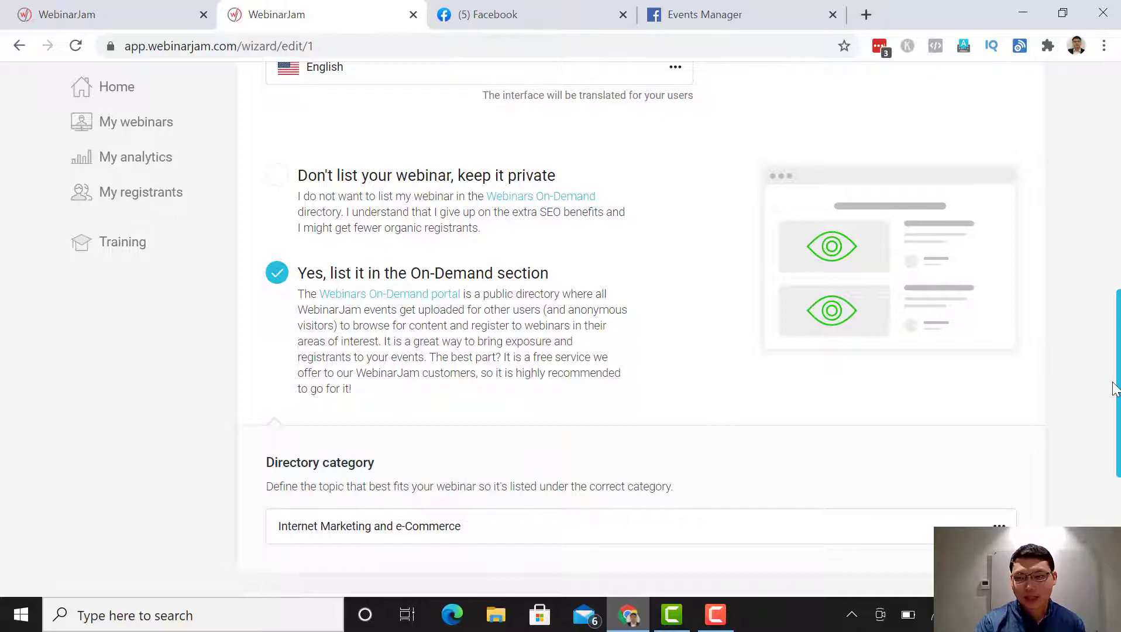
{"action": "left_click_drag", "start_coordinate": [1116, 385], "coordinate": [1118, 430]}
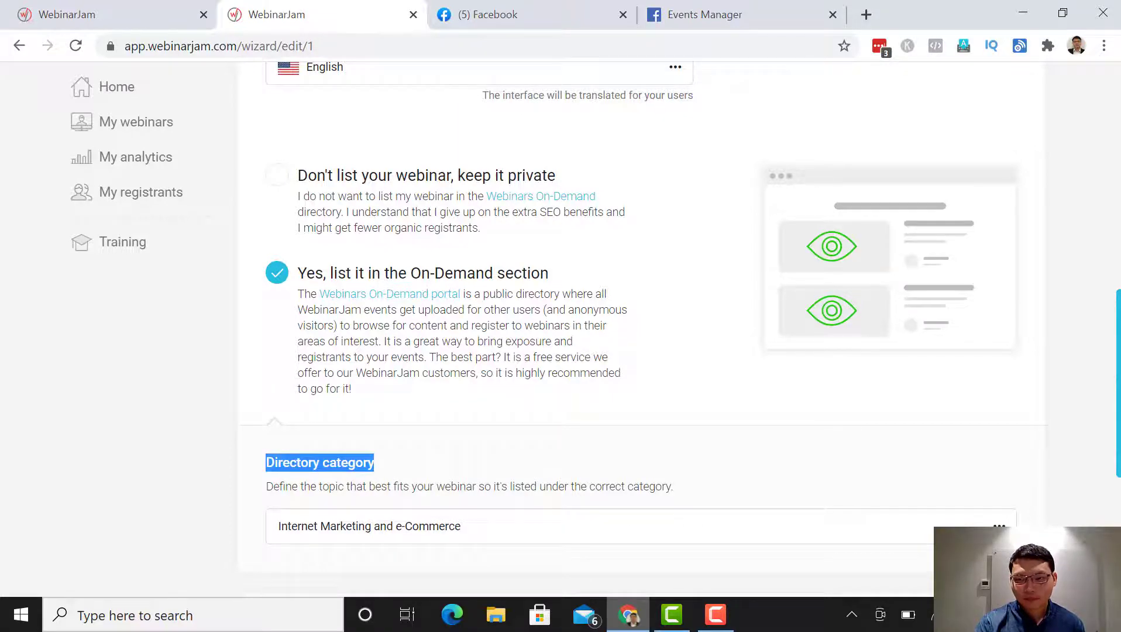
- View the available directory categories for the On-Demand listing without choosing a different one
{"action": "scroll", "coordinate": [995, 392], "scroll_direction": "down", "scroll_amount": 3}
{"action": "left_click", "coordinate": [999, 391]}
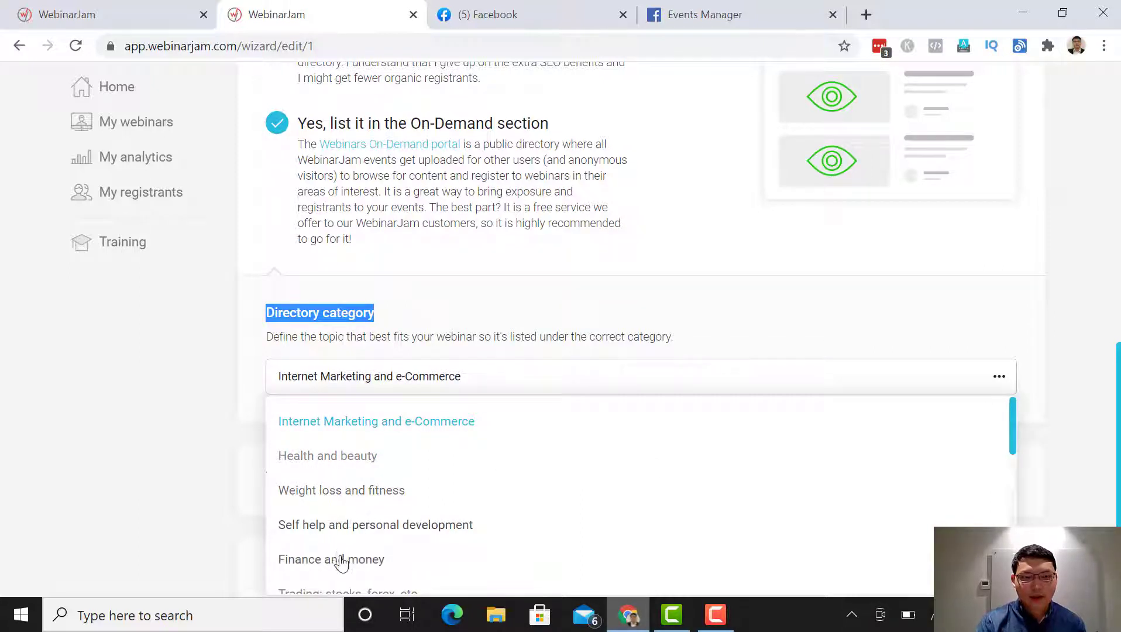
{"action": "left_click", "coordinate": [751, 305]}
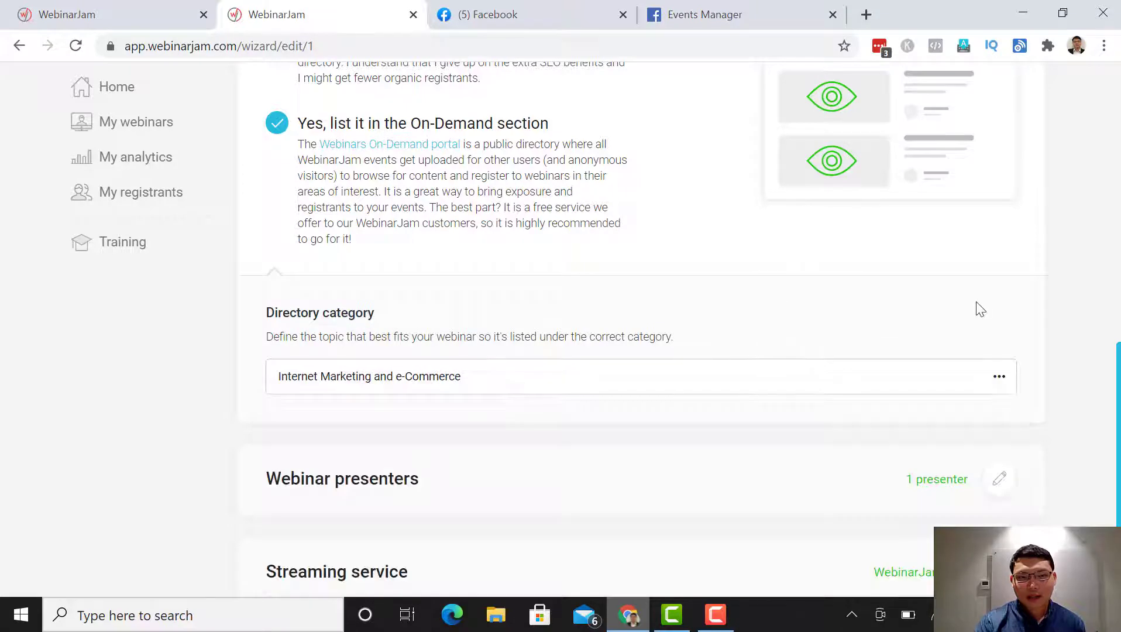
- Review and confirm the webinar presenters and the WebinarJam Live streaming service
{"action": "scroll", "coordinate": [1038, 404], "scroll_direction": "down", "scroll_amount": 2}
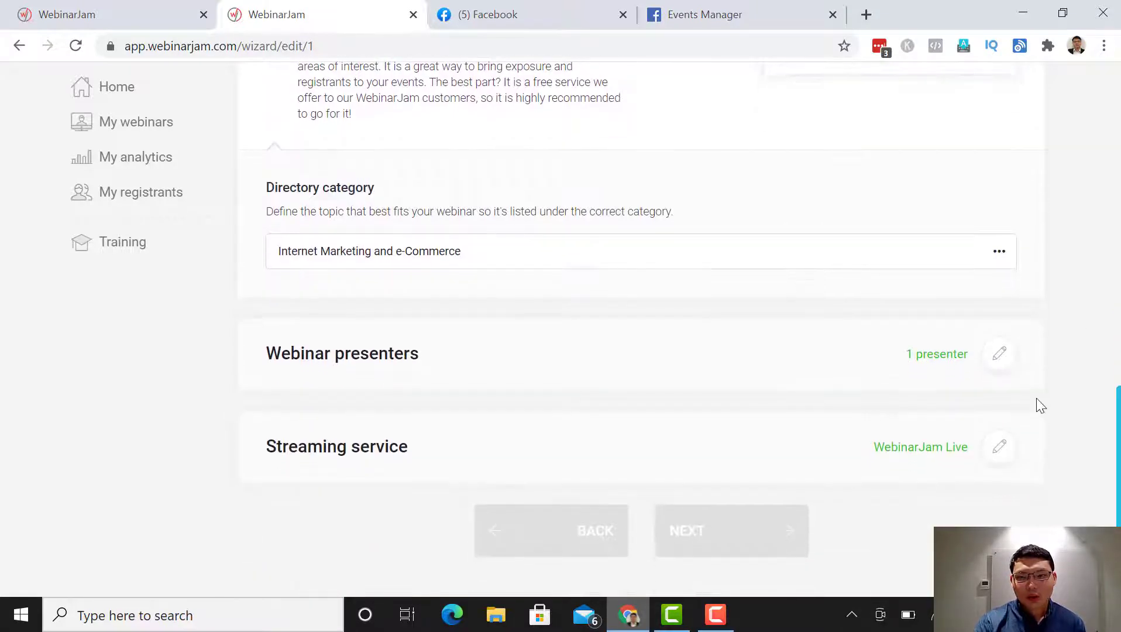
{"action": "left_click", "coordinate": [999, 353]}
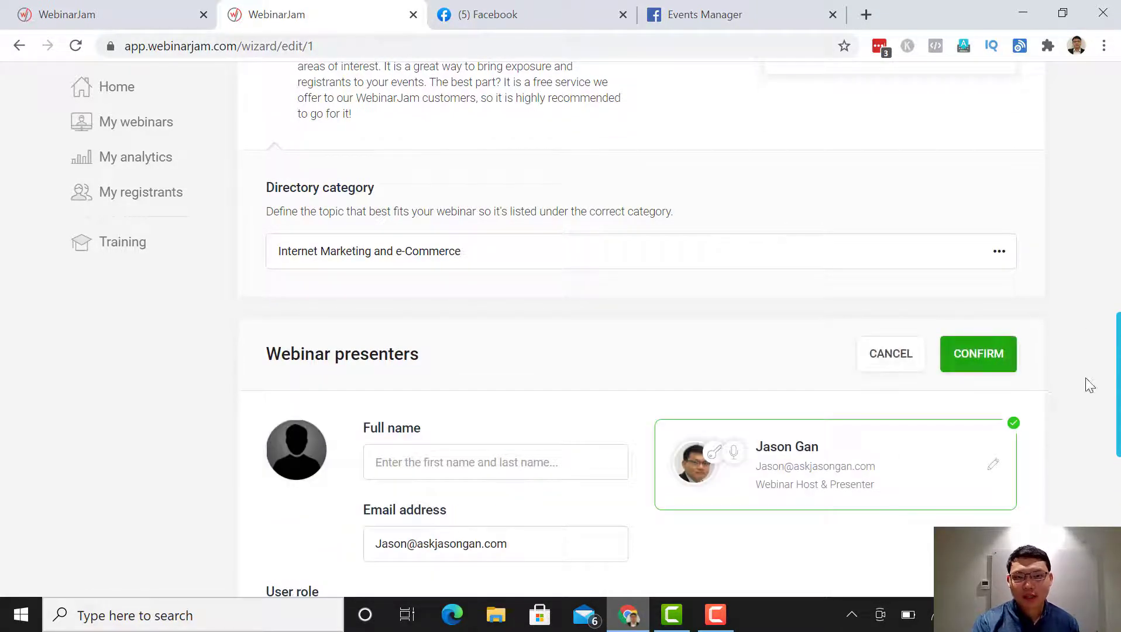
{"action": "scroll", "coordinate": [1119, 453], "scroll_direction": "down", "scroll_amount": 4}
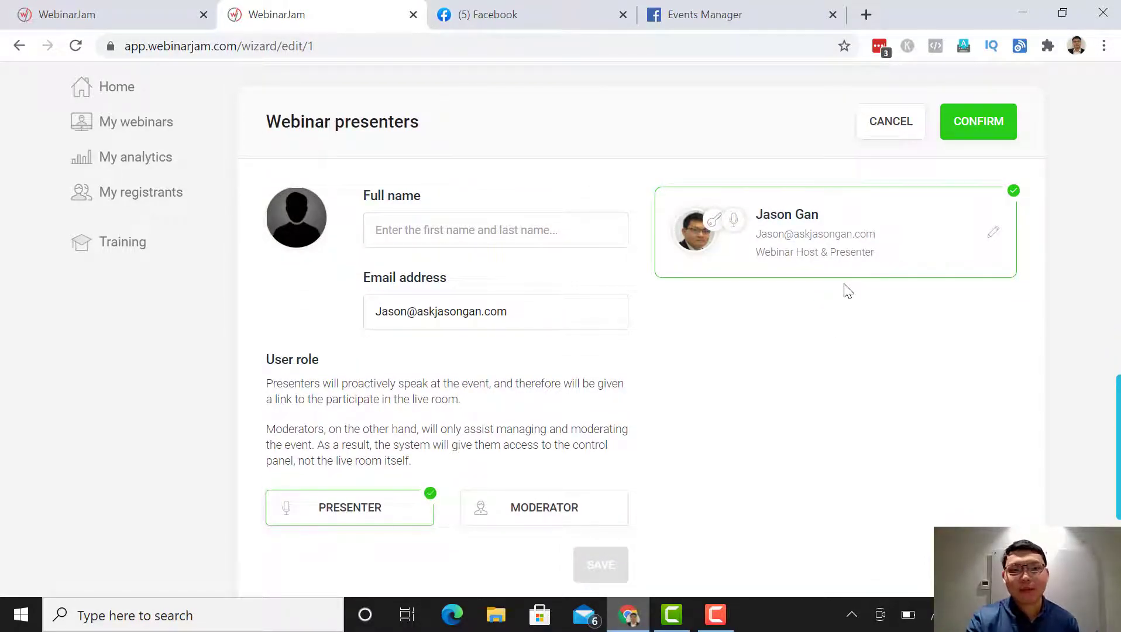
{"action": "left_click", "coordinate": [977, 124]}
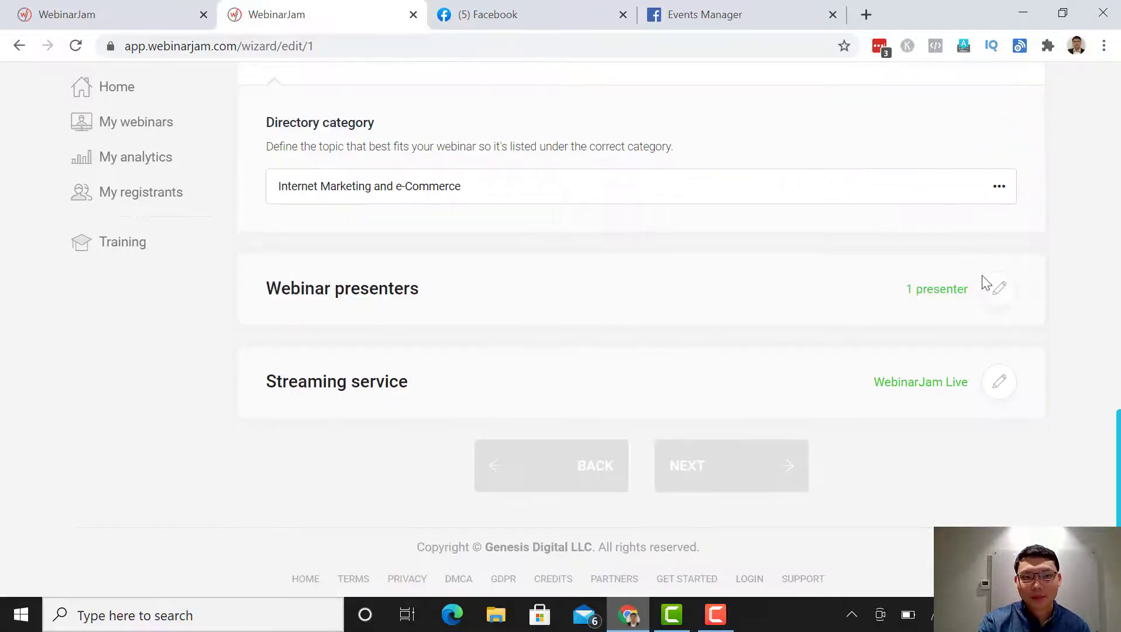
{"action": "left_click", "coordinate": [998, 383]}
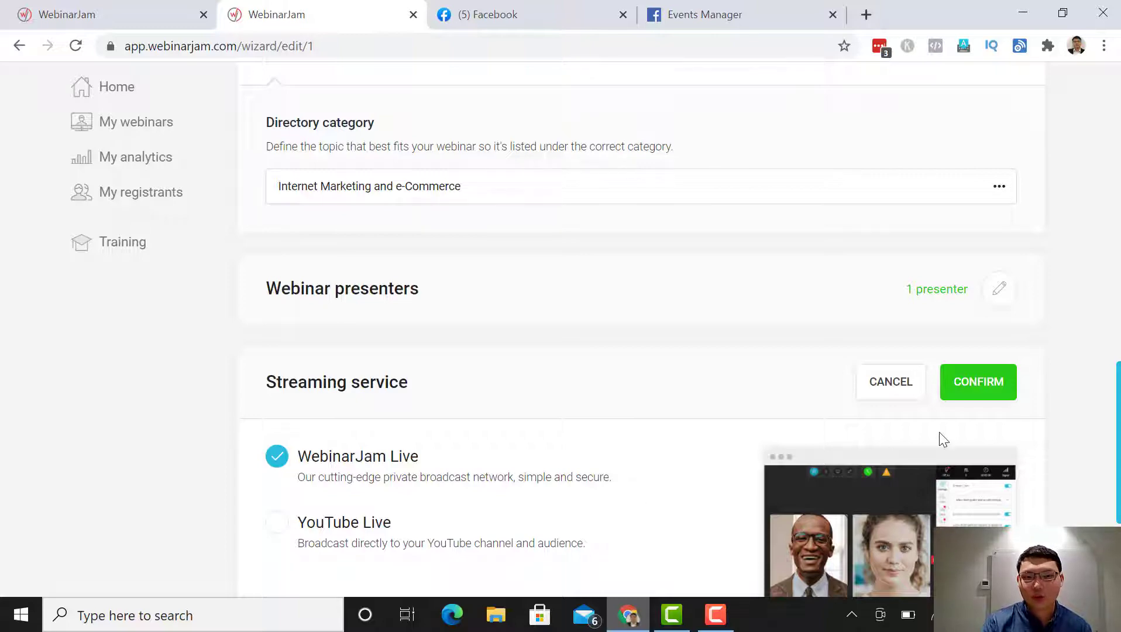
{"action": "left_click", "coordinate": [961, 398]}
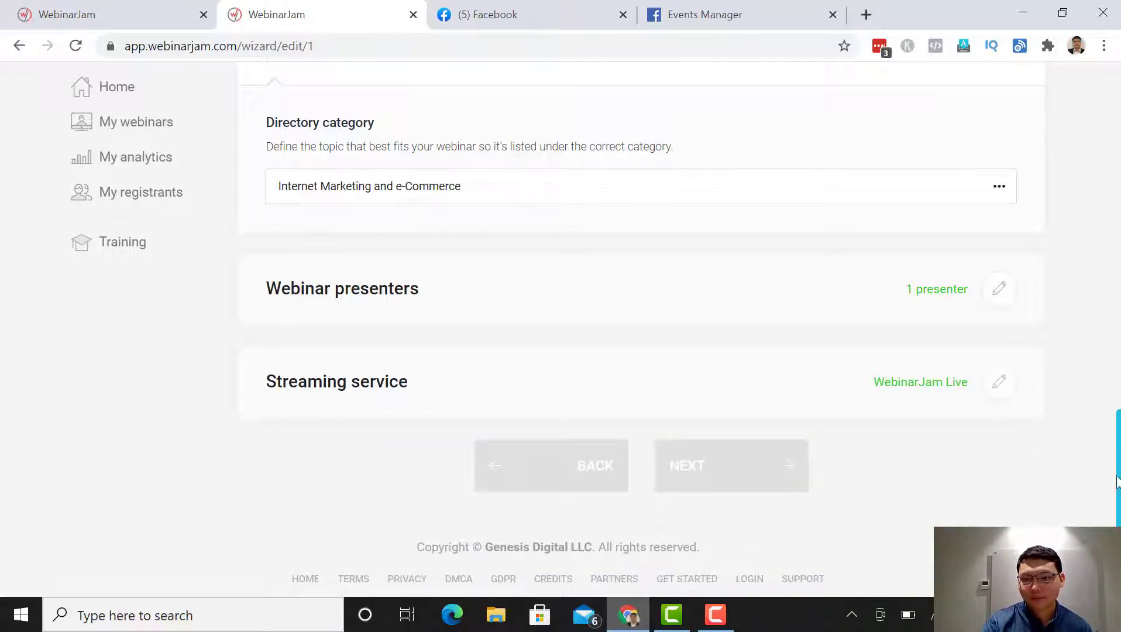
- Confirm the basic settings and proceed to the Schedules stage
{"action": "scroll", "coordinate": [1031, 174], "scroll_direction": "up", "scroll_amount": 15}
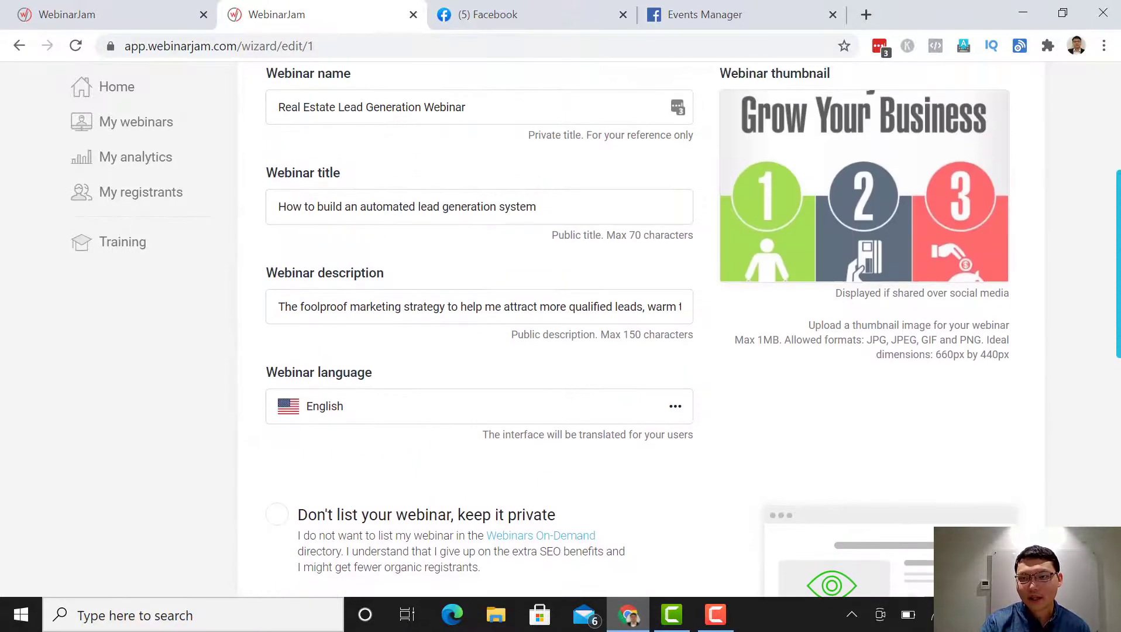
{"action": "left_click", "coordinate": [980, 216]}
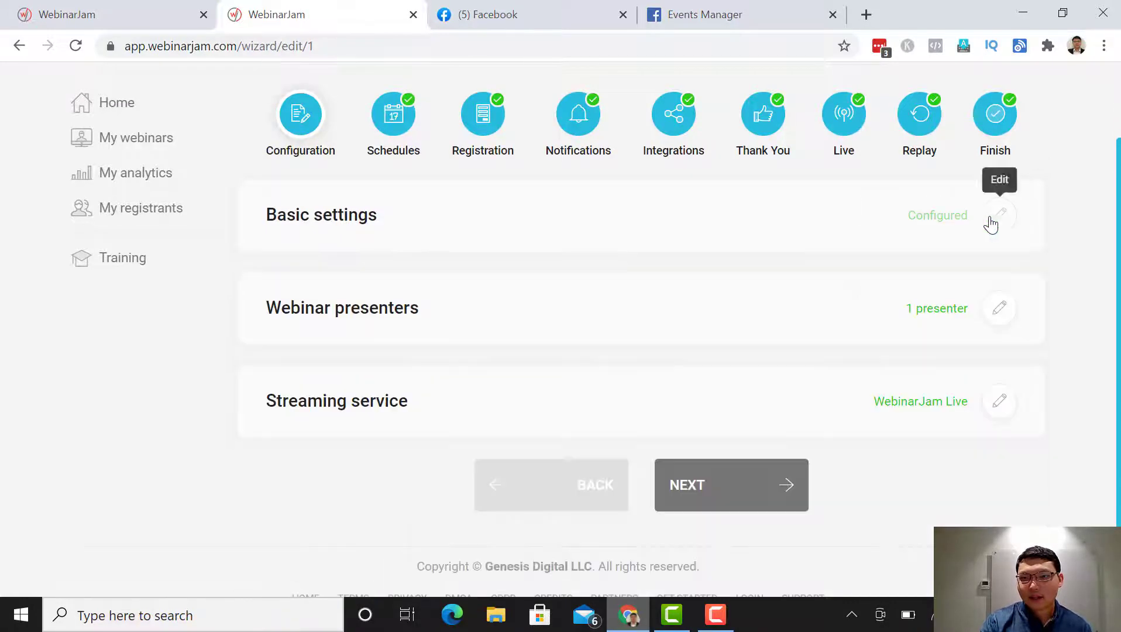
{"action": "left_click", "coordinate": [782, 485]}
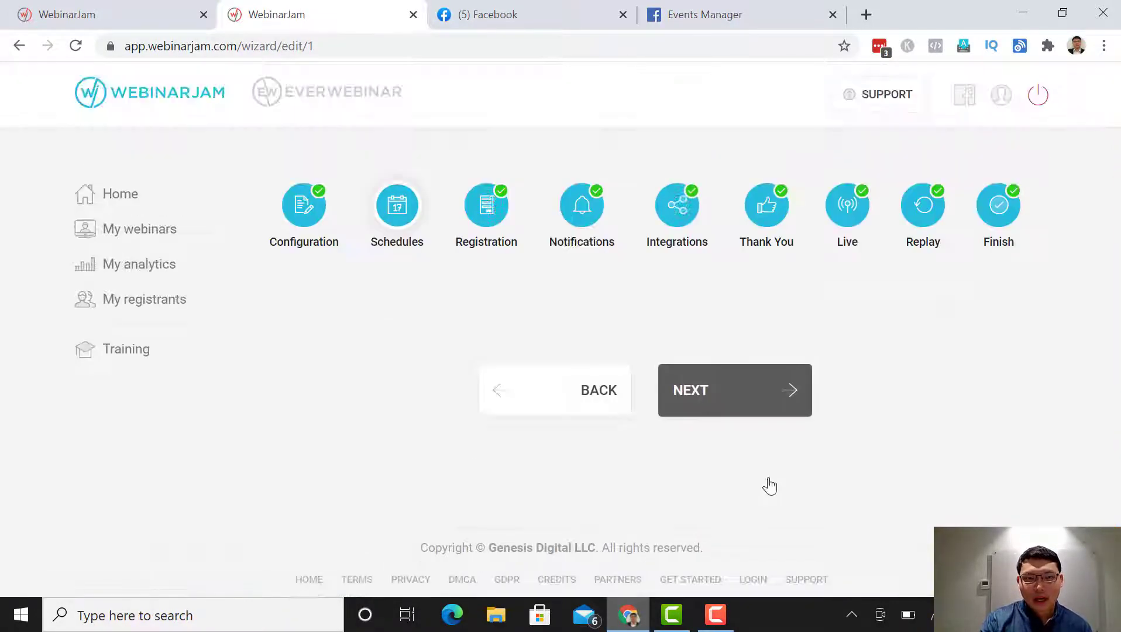
- Review the webinar schedule's session type, dates and time zone conversion, confirm it and proceed to the Registration stage
{"action": "left_click", "coordinate": [1003, 308]}
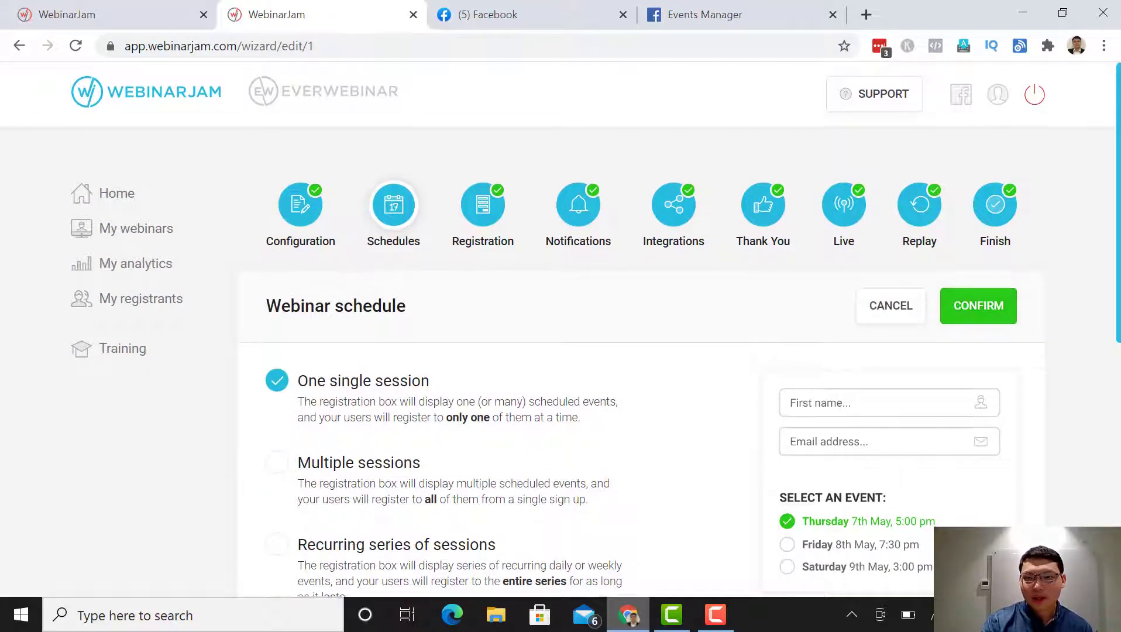
{"action": "scroll", "coordinate": [1119, 332], "scroll_direction": "down", "scroll_amount": 2}
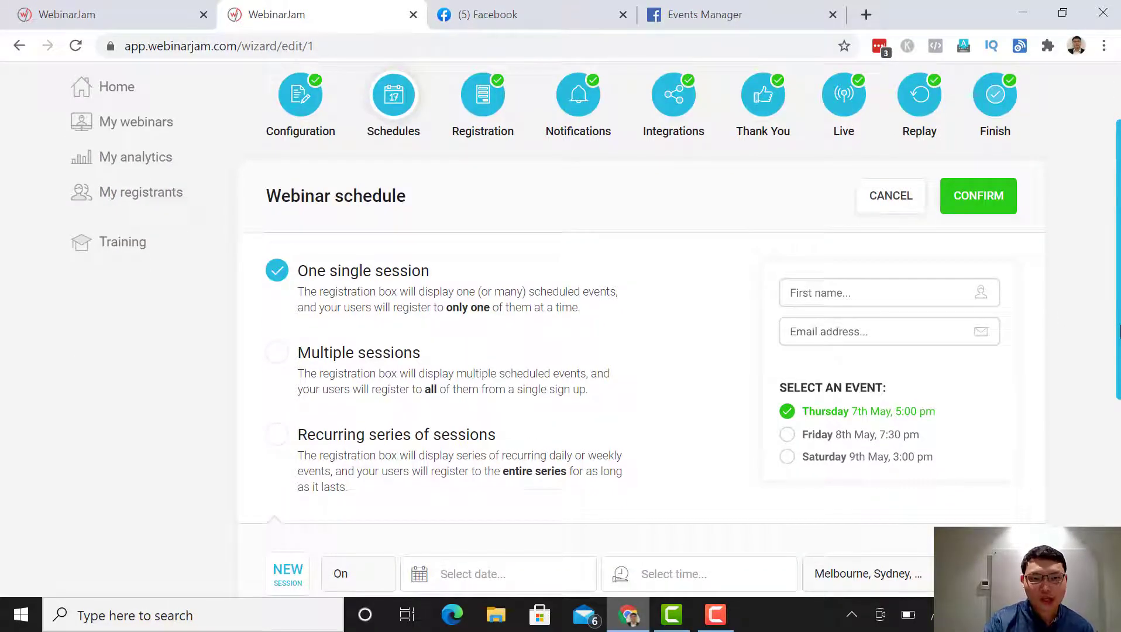
{"action": "left_click_drag", "start_coordinate": [1118, 332], "coordinate": [1119, 420]}
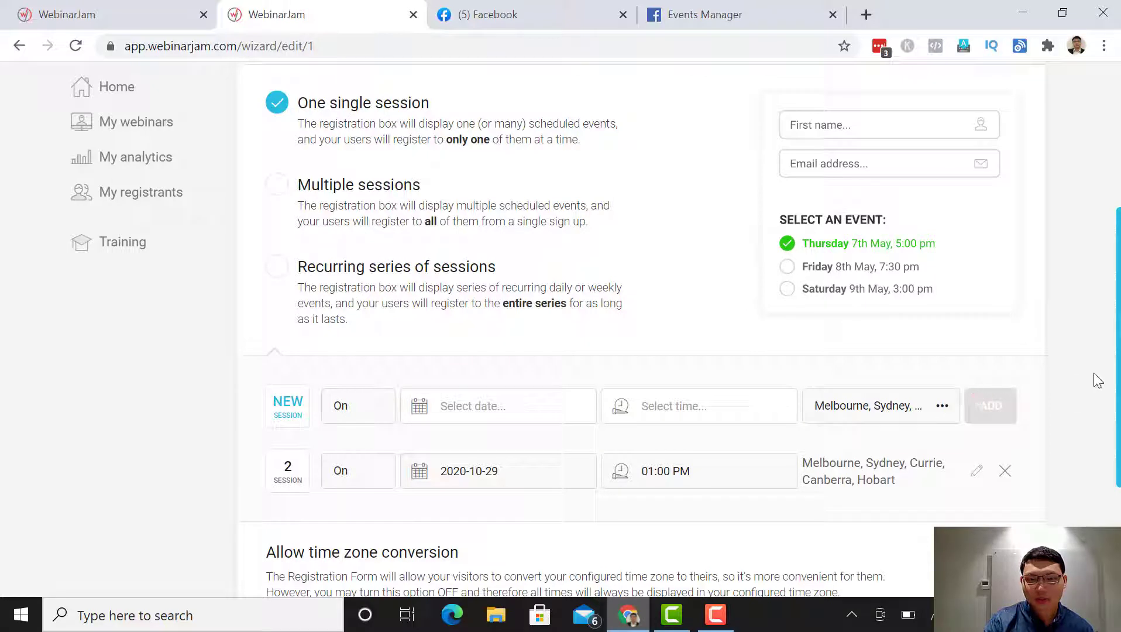
{"action": "left_click_drag", "start_coordinate": [1118, 400], "coordinate": [1118, 449]}
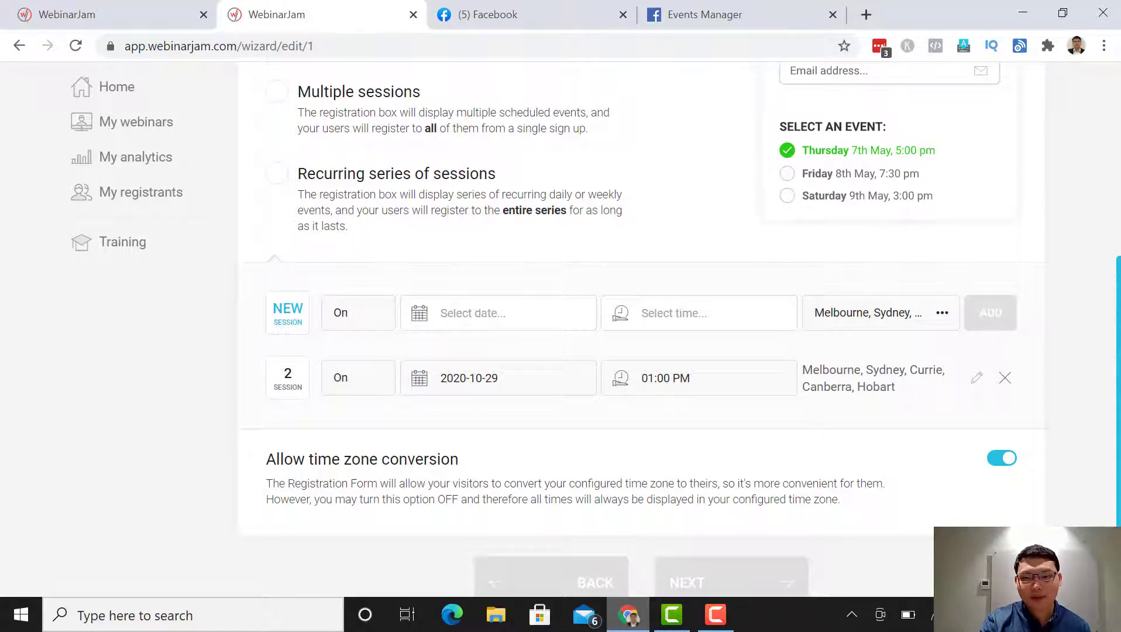
{"action": "scroll", "coordinate": [973, 234], "scroll_direction": "up", "scroll_amount": 5}
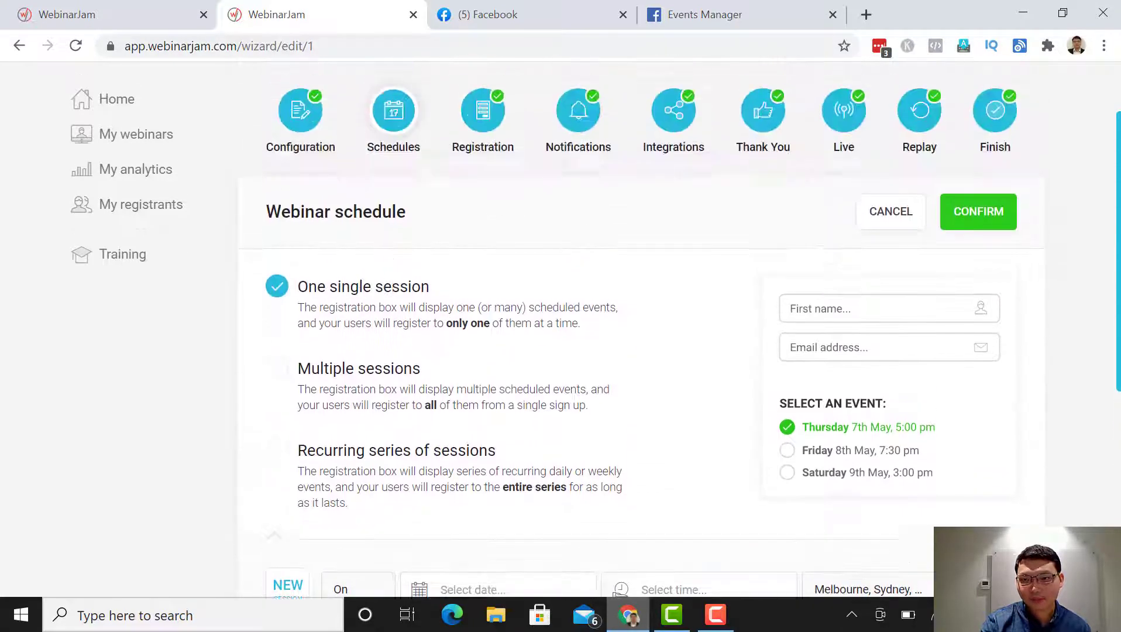
{"action": "left_click", "coordinate": [973, 222]}
{"action": "left_click", "coordinate": [760, 399]}
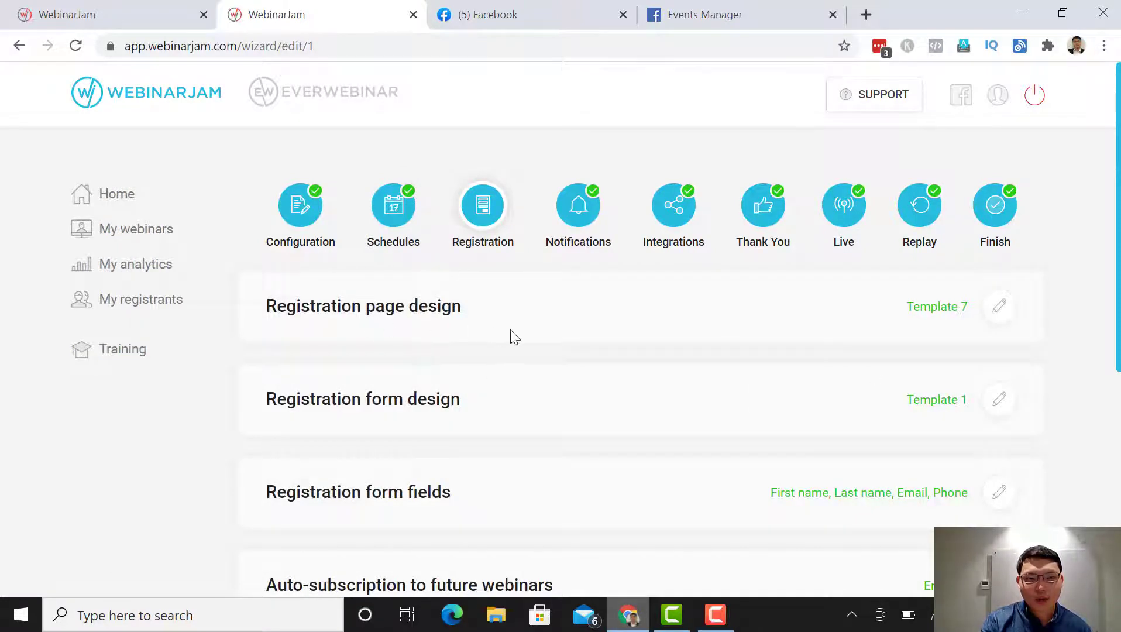
- Open the registration page design and select the green page template, Template 7
{"action": "left_click", "coordinate": [1000, 318]}
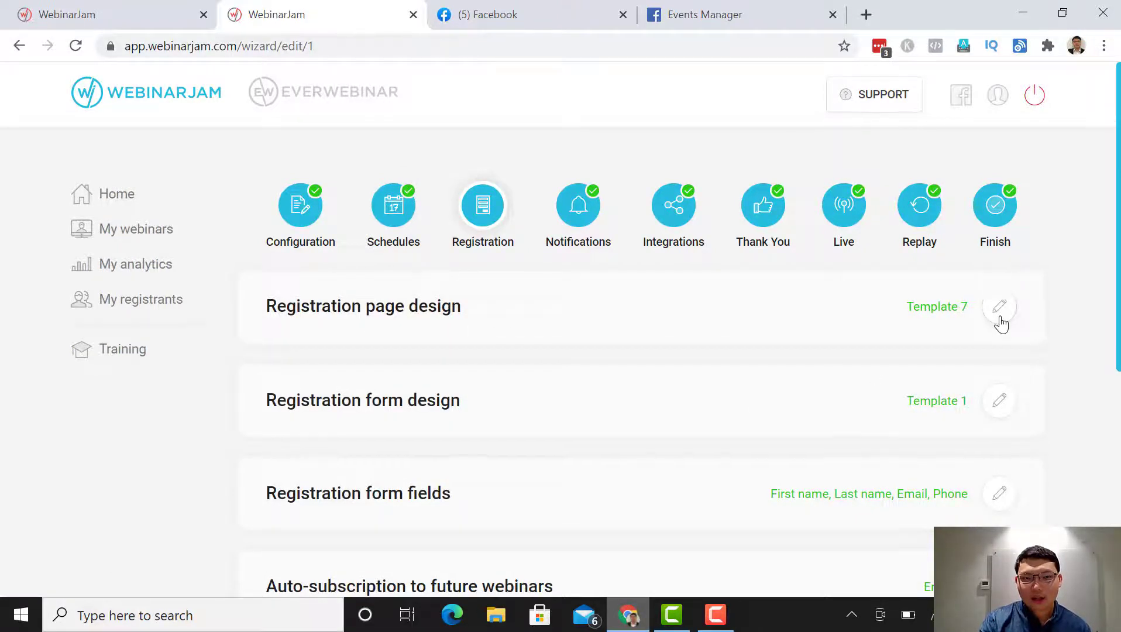
{"action": "left_click_drag", "start_coordinate": [1115, 224], "coordinate": [1111, 331]}
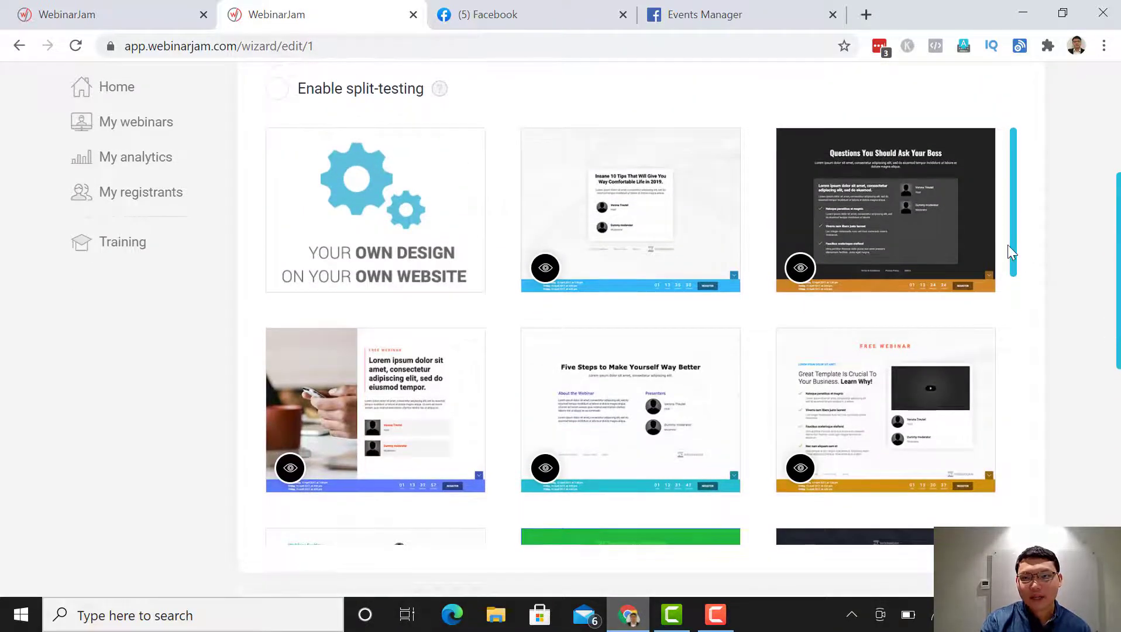
{"action": "left_click_drag", "start_coordinate": [1013, 257], "coordinate": [1014, 351]}
{"action": "left_click", "coordinate": [643, 355]}
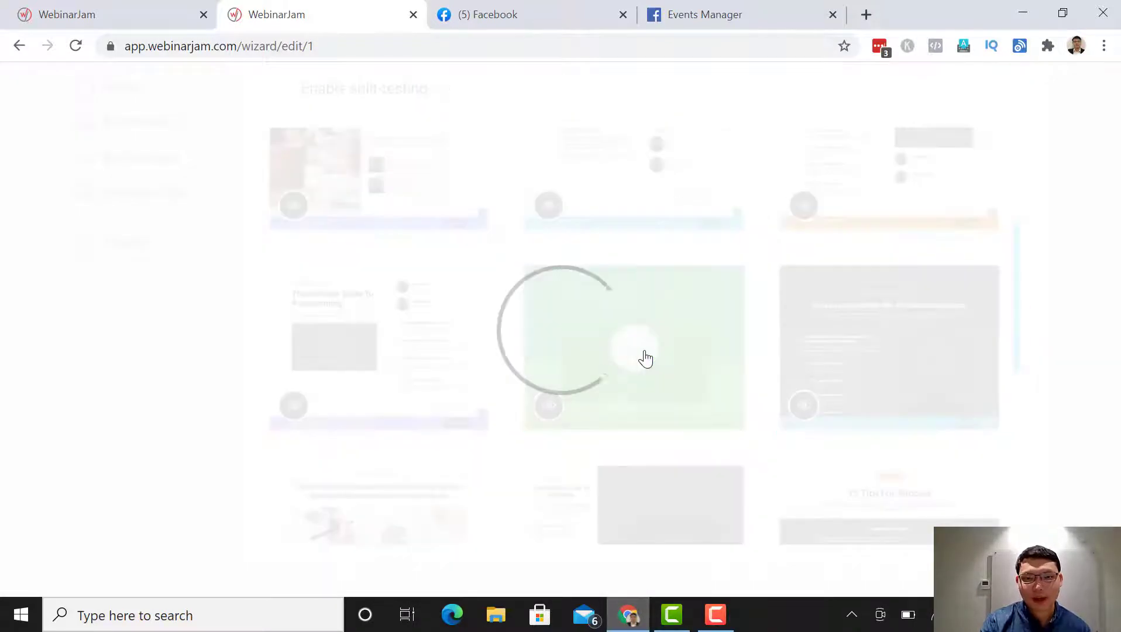
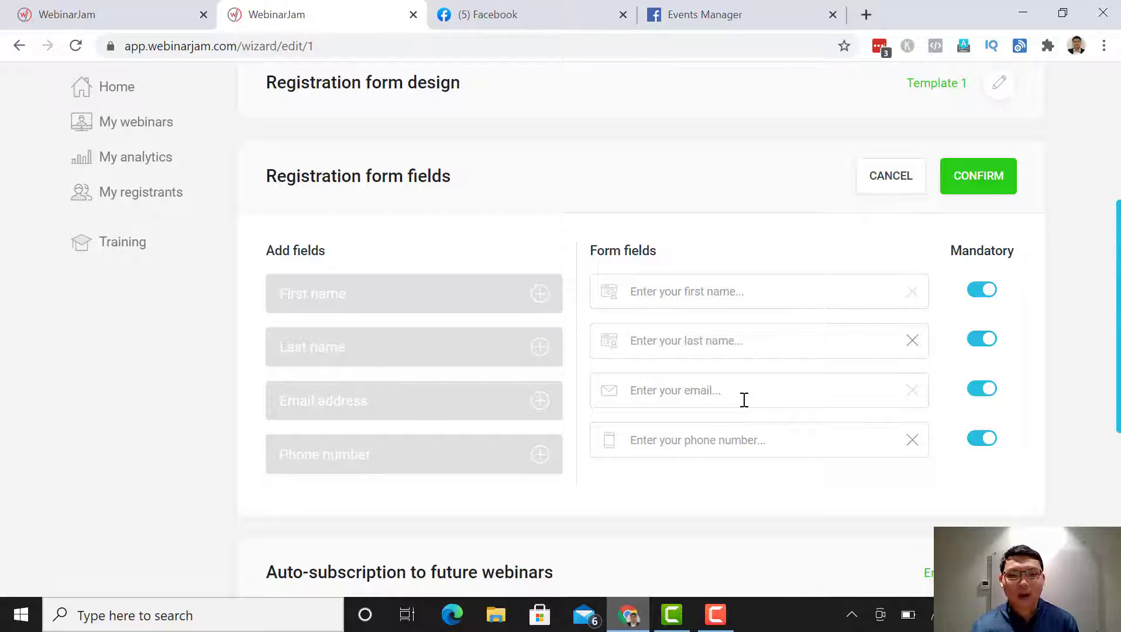
- Confirm the registration form fields for first name, last name, email and phone number
{"action": "left_click", "coordinate": [980, 183]}
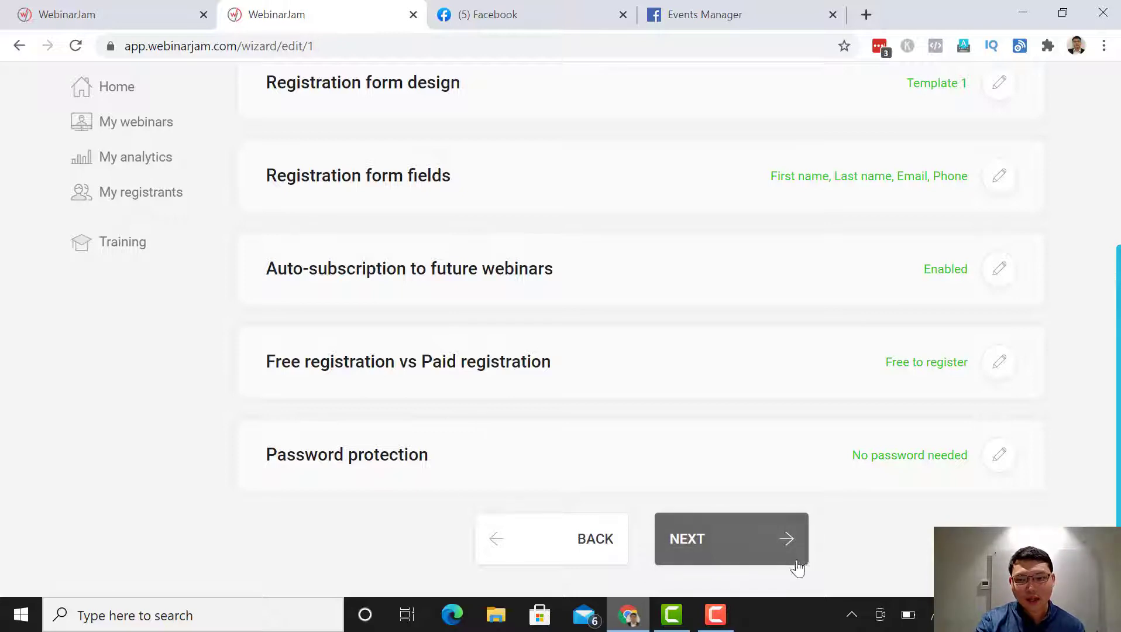
- Proceed to the Notifications stage and confirm WebinarJam mail as the email gateway
{"action": "left_click", "coordinate": [756, 533]}
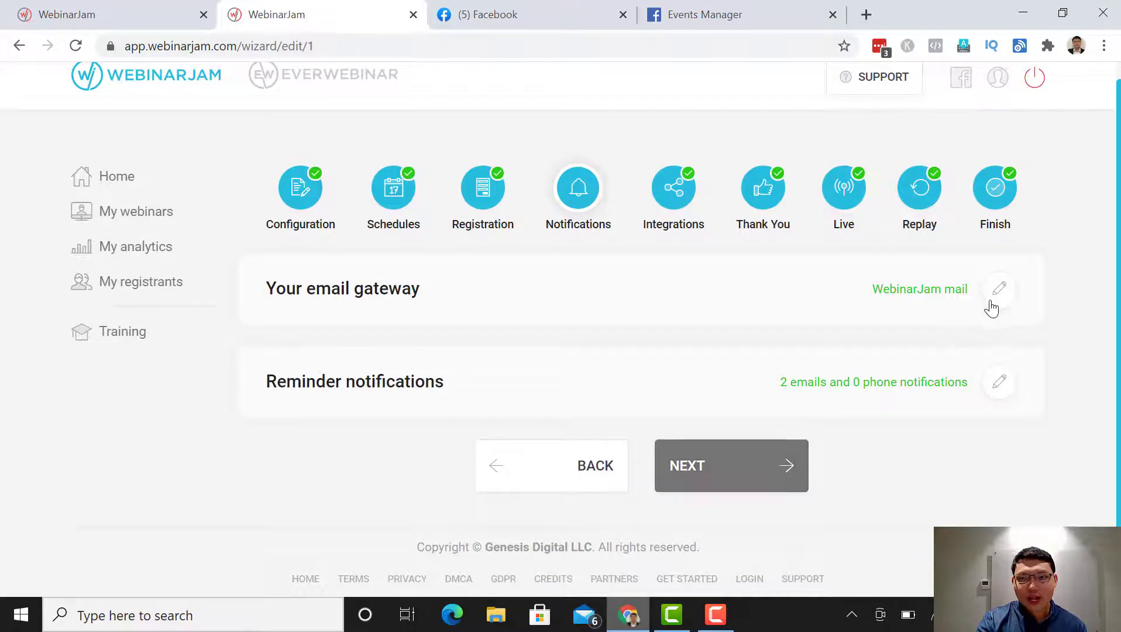
{"action": "left_click", "coordinate": [997, 290]}
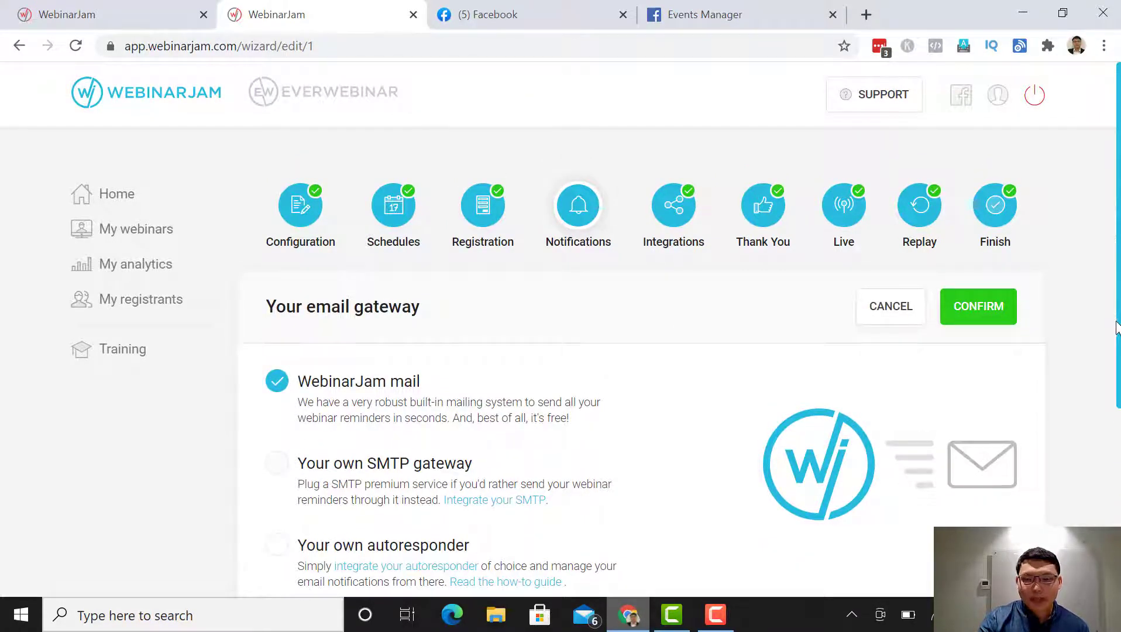
{"action": "left_click_drag", "start_coordinate": [1118, 328], "coordinate": [1120, 357]}
{"action": "left_click", "coordinate": [744, 383]}
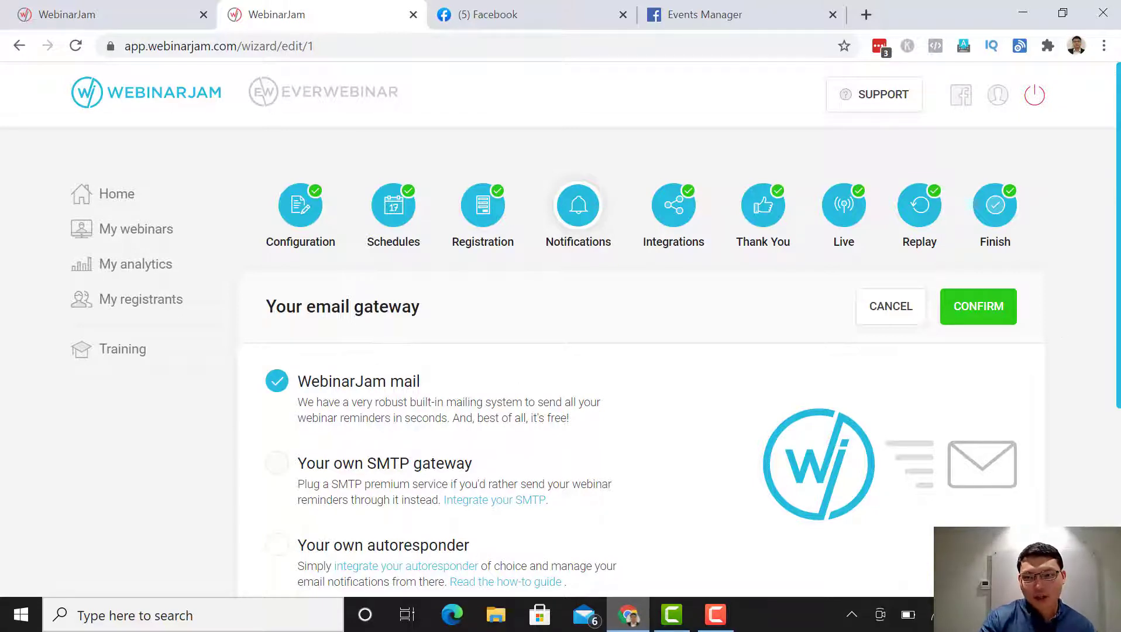
{"action": "scroll", "coordinate": [560, 327], "scroll_direction": "down", "scroll_amount": 2}
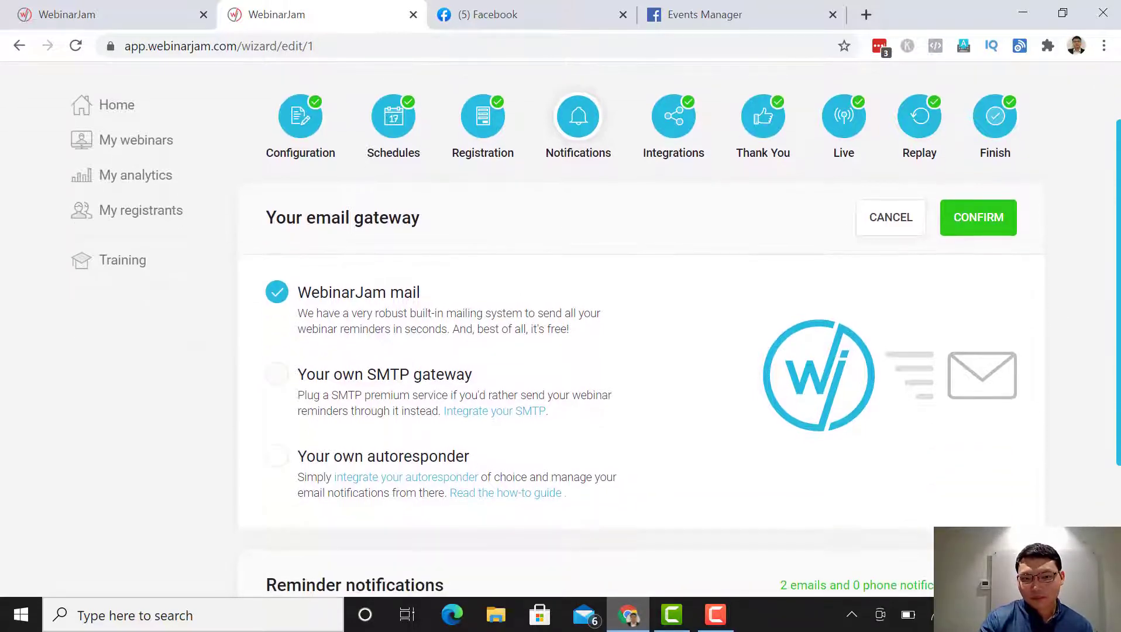
{"action": "left_click", "coordinate": [980, 220]}
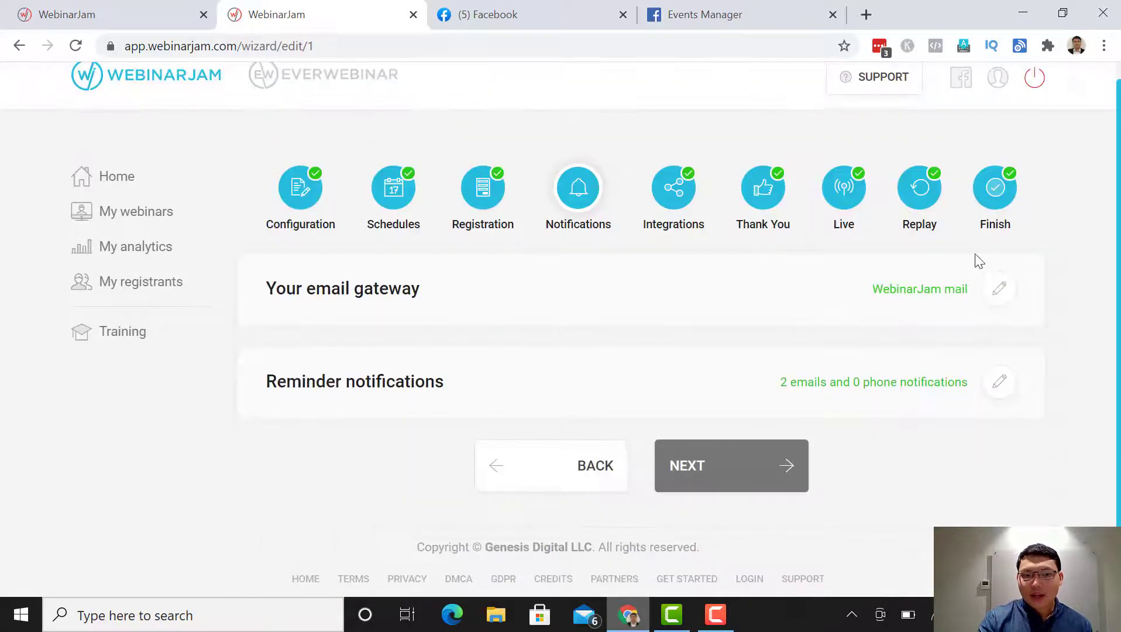
- Open the reminder notifications, review the immediate sign-up confirmation email and save it
{"action": "left_click", "coordinate": [1000, 387]}
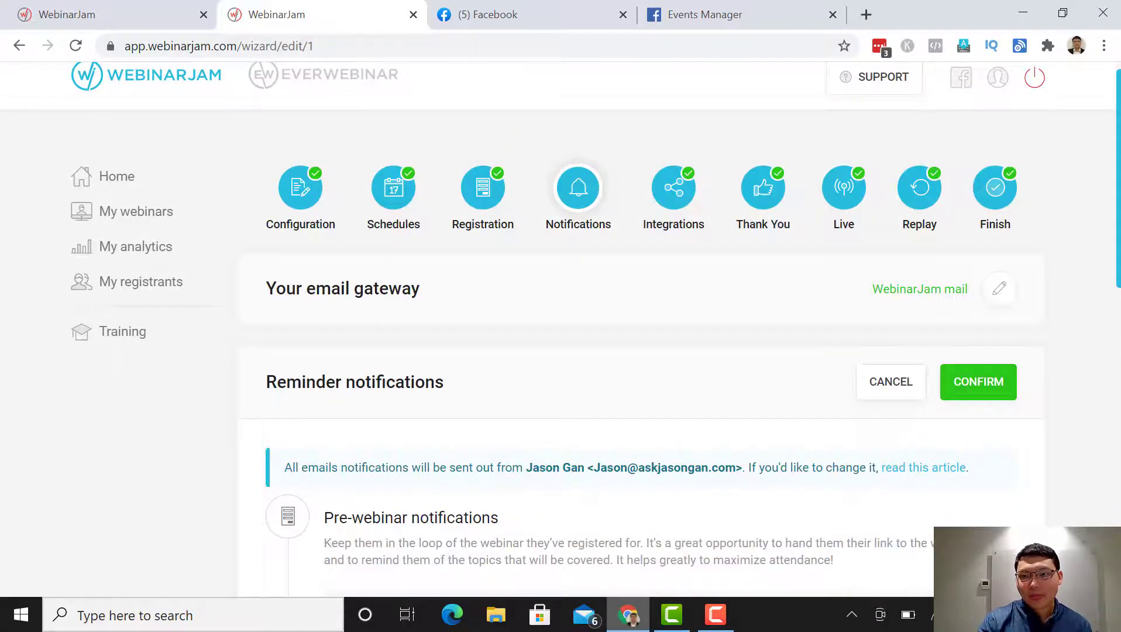
{"action": "scroll", "coordinate": [1080, 339], "scroll_direction": "down", "scroll_amount": 4}
{"action": "scroll", "coordinate": [654, 329], "scroll_direction": "down", "scroll_amount": 3}
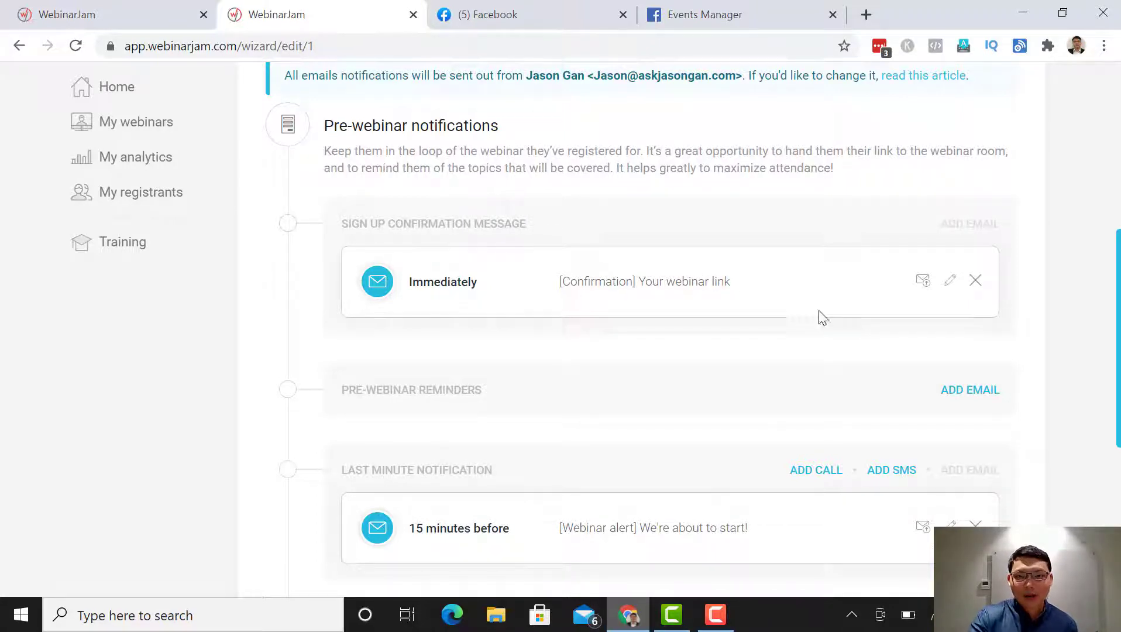
{"action": "left_click", "coordinate": [950, 283]}
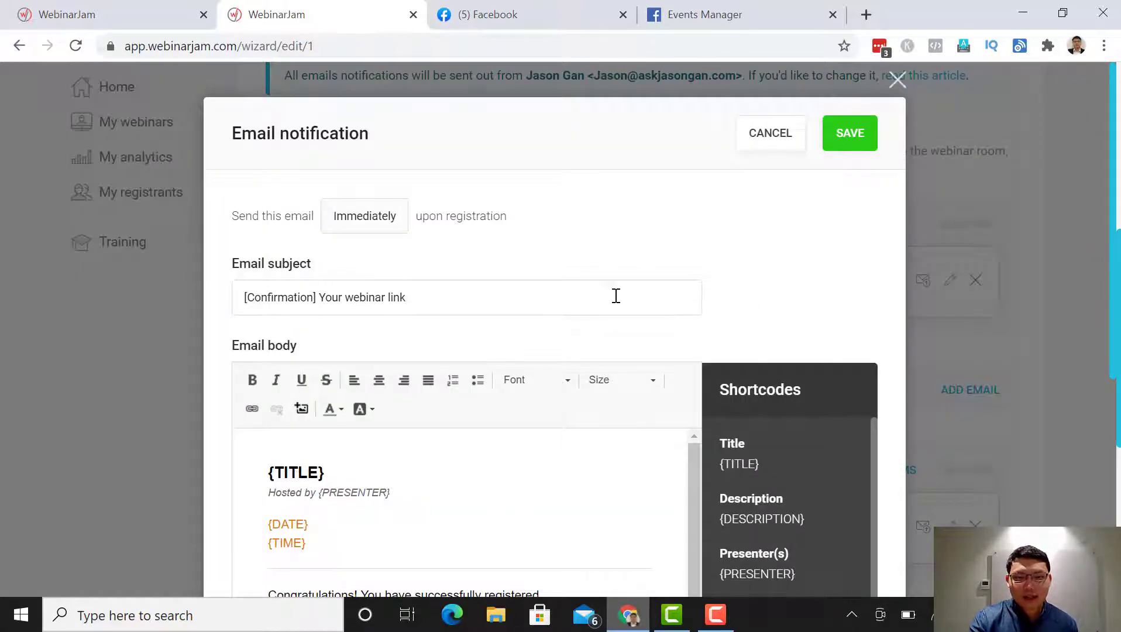
{"action": "left_click", "coordinate": [852, 140]}
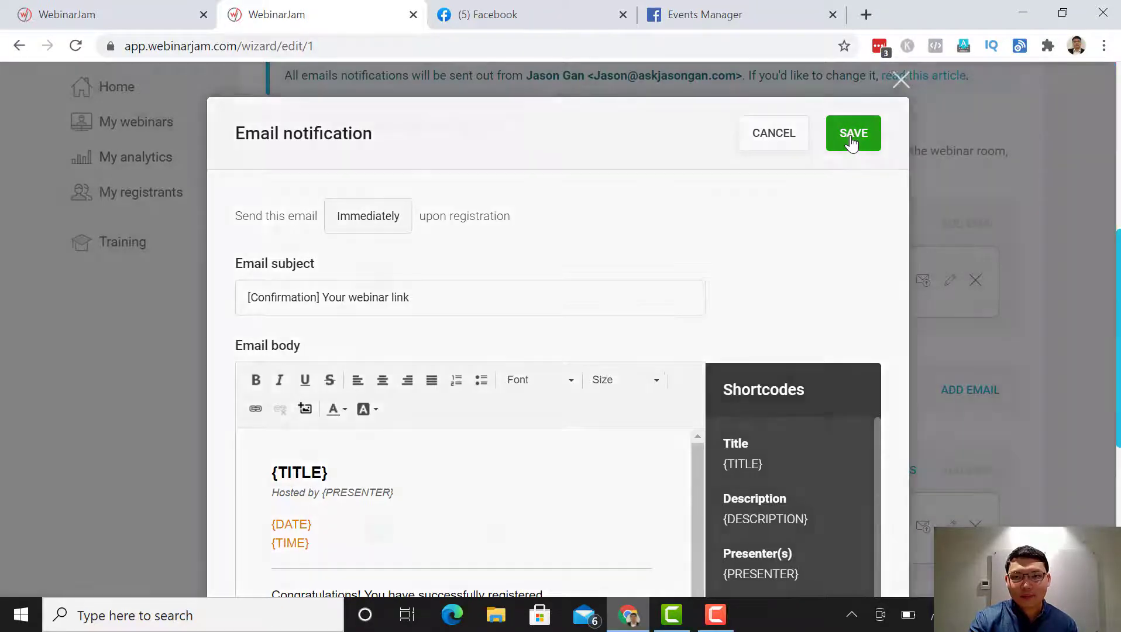
- Review the last-minute and post-webinar notifications, confirm the reminder notifications and proceed to the Integrations stage
{"action": "left_click_drag", "start_coordinate": [1119, 351], "coordinate": [1119, 436]}
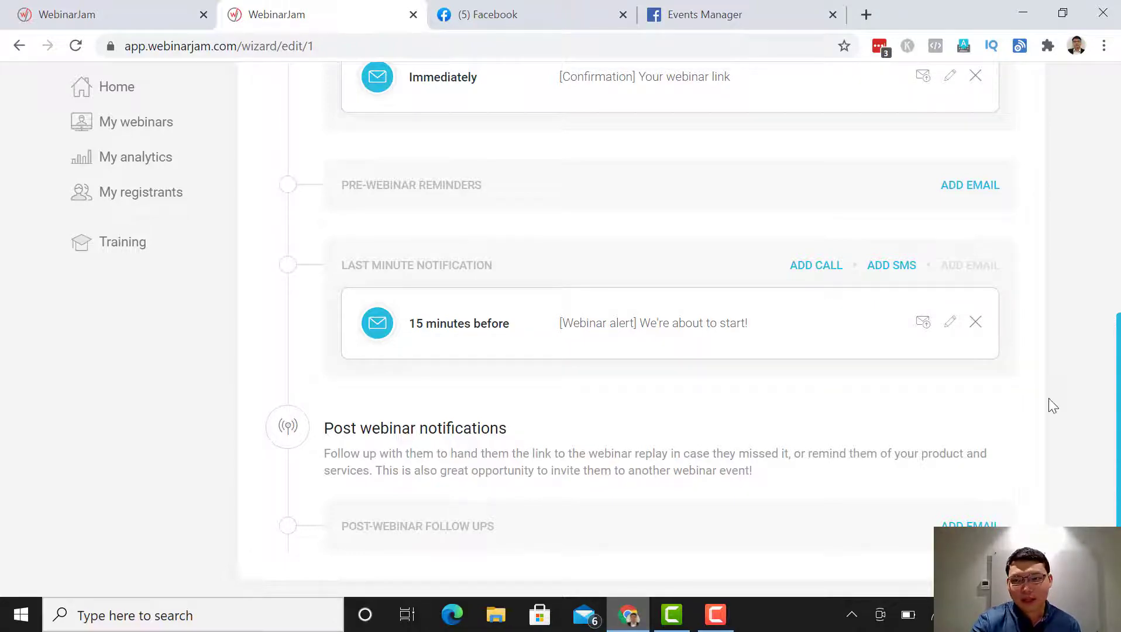
{"action": "scroll", "coordinate": [1118, 451], "scroll_direction": "down", "scroll_amount": 3}
{"action": "scroll", "coordinate": [1053, 292], "scroll_direction": "up", "scroll_amount": 10}
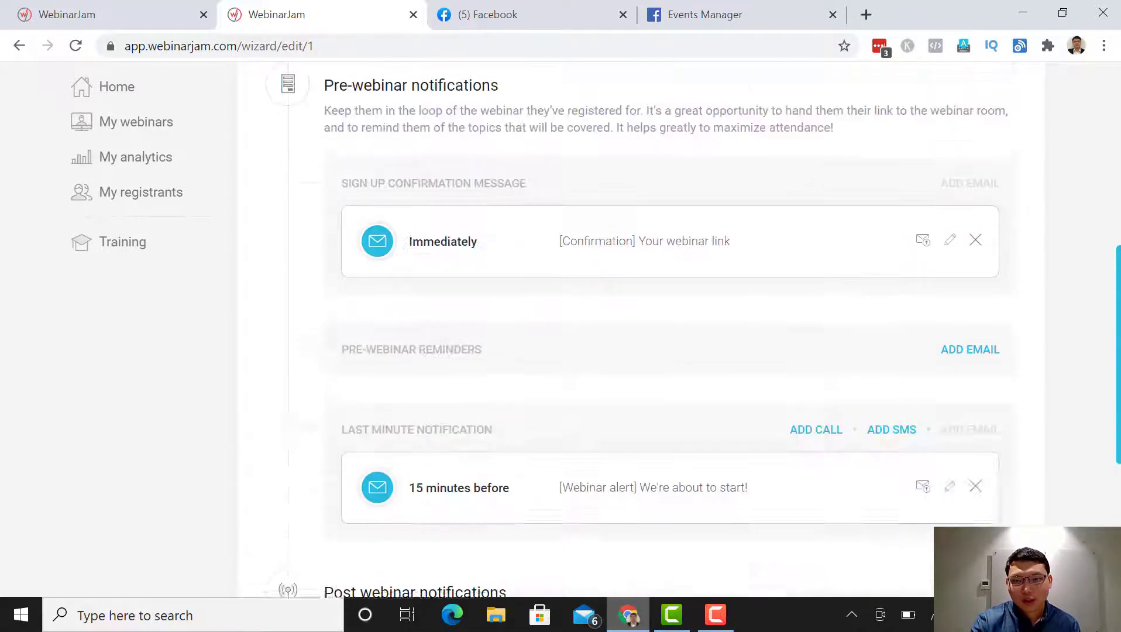
{"action": "left_click", "coordinate": [990, 190]}
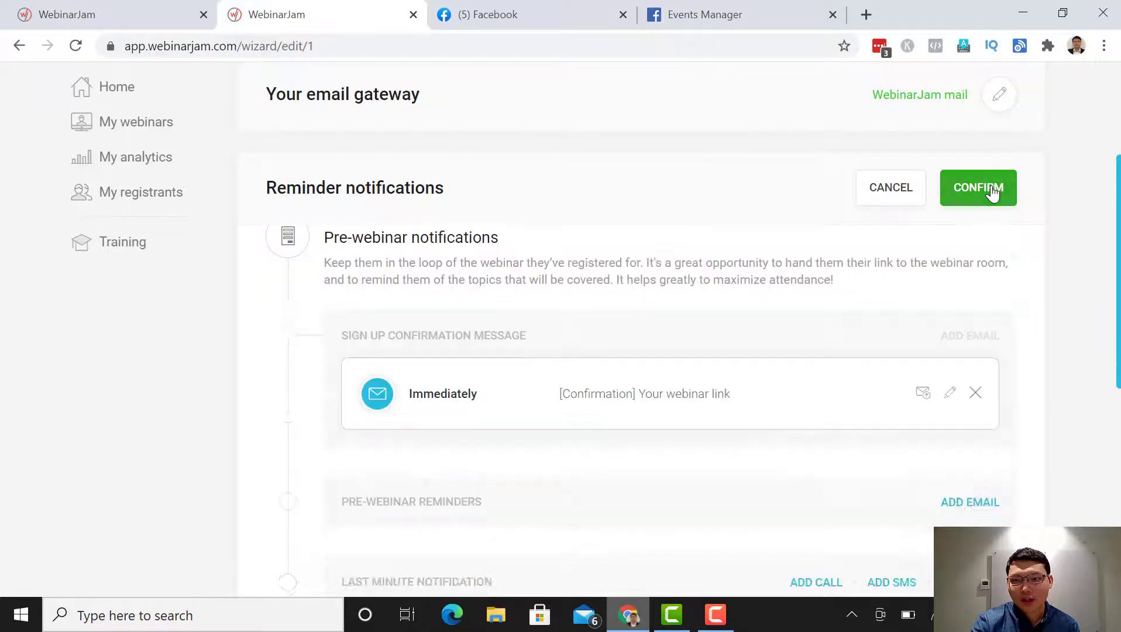
{"action": "left_click", "coordinate": [780, 477]}
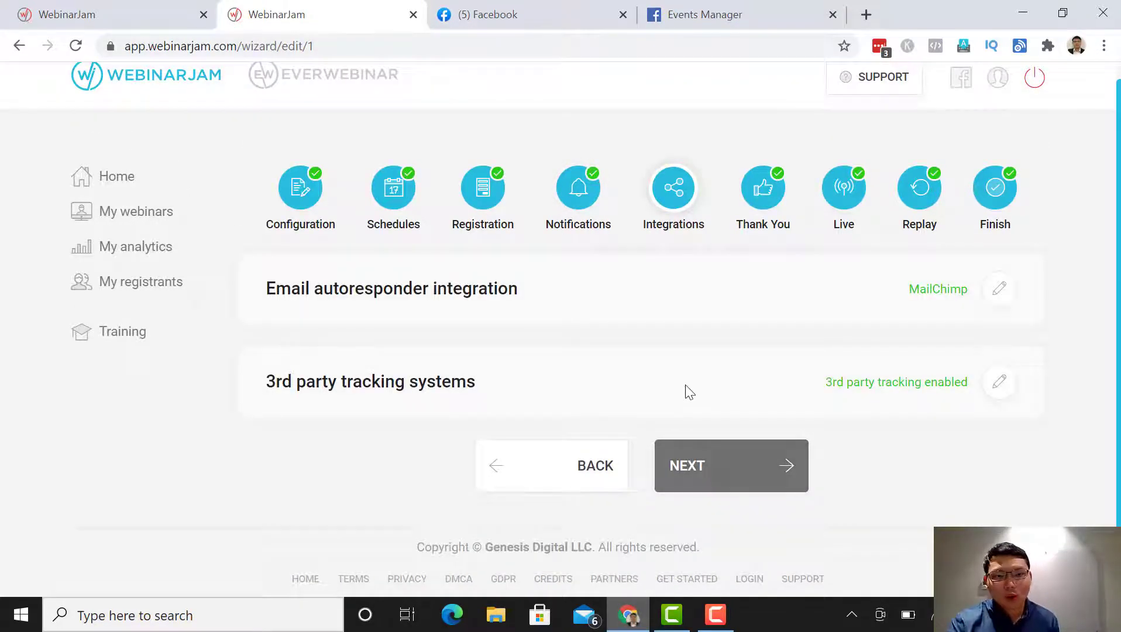
- Confirm the email autoresponder integration with MailChimp and open the 3rd party tracking systems settings at the registration page tracking code
{"action": "left_click", "coordinate": [996, 298]}
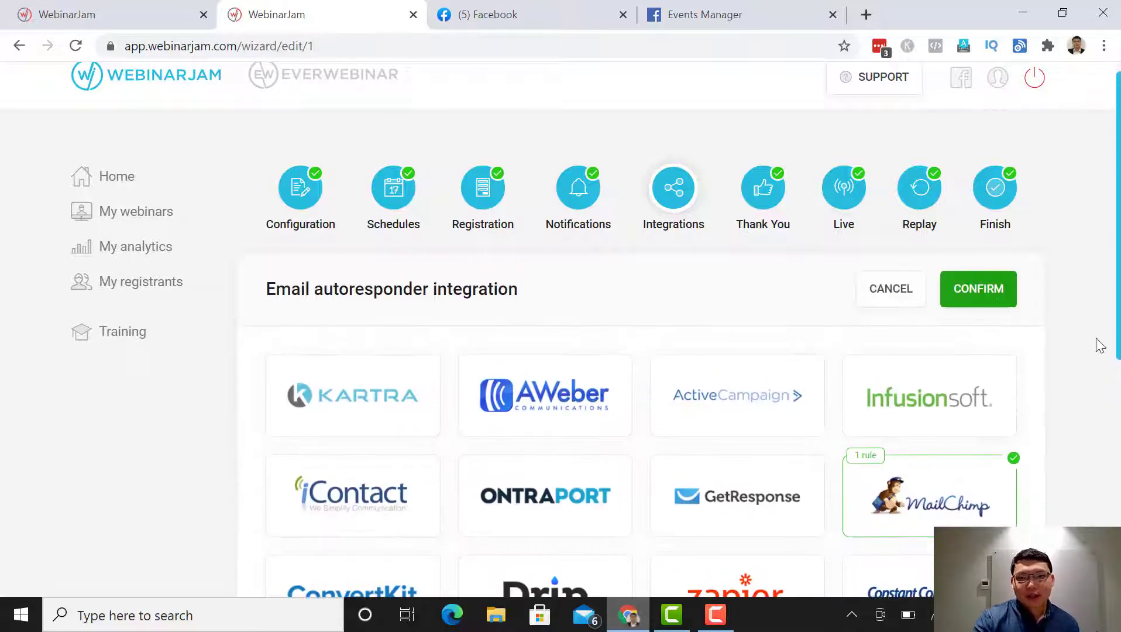
{"action": "left_click_drag", "start_coordinate": [1118, 325], "coordinate": [1118, 379]}
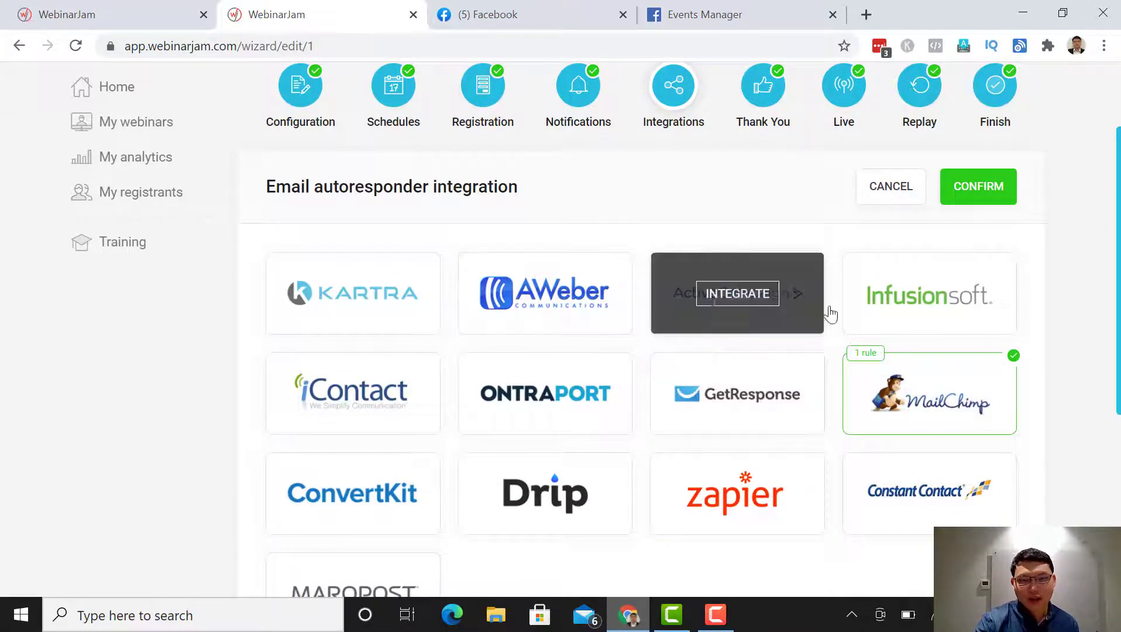
{"action": "mouse_move", "coordinate": [974, 410]}
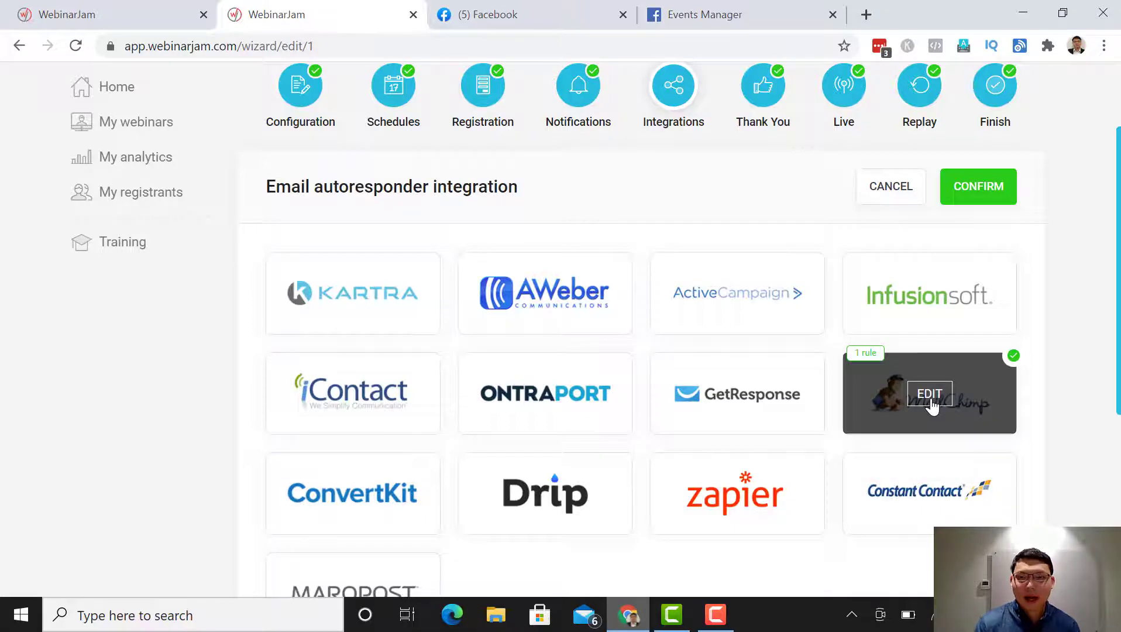
{"action": "left_click", "coordinate": [982, 187]}
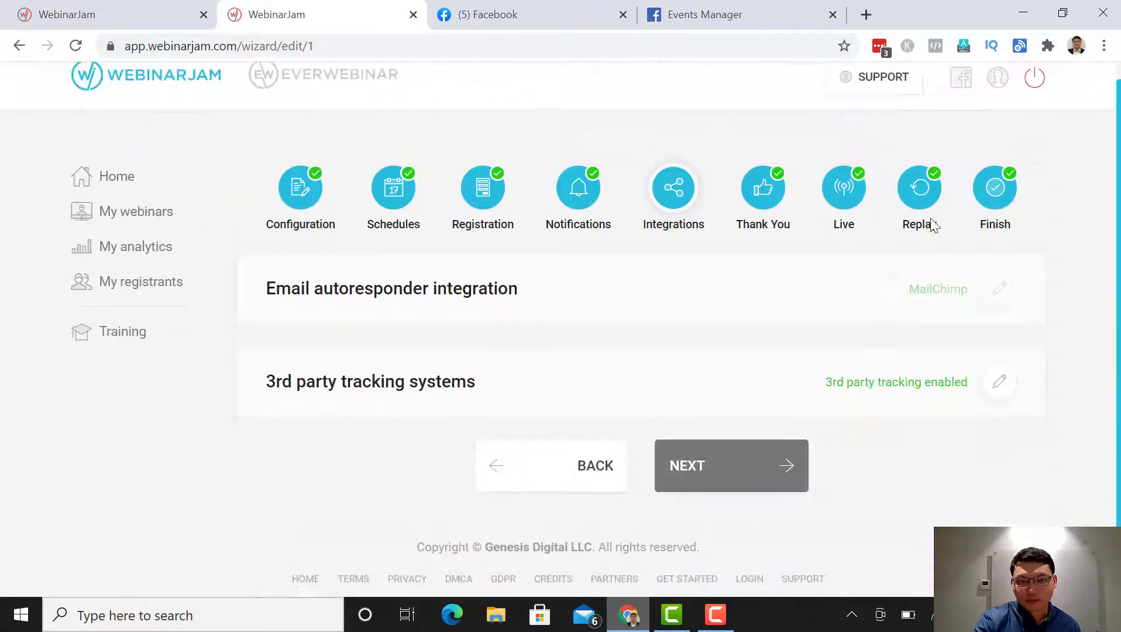
{"action": "left_click", "coordinate": [998, 386]}
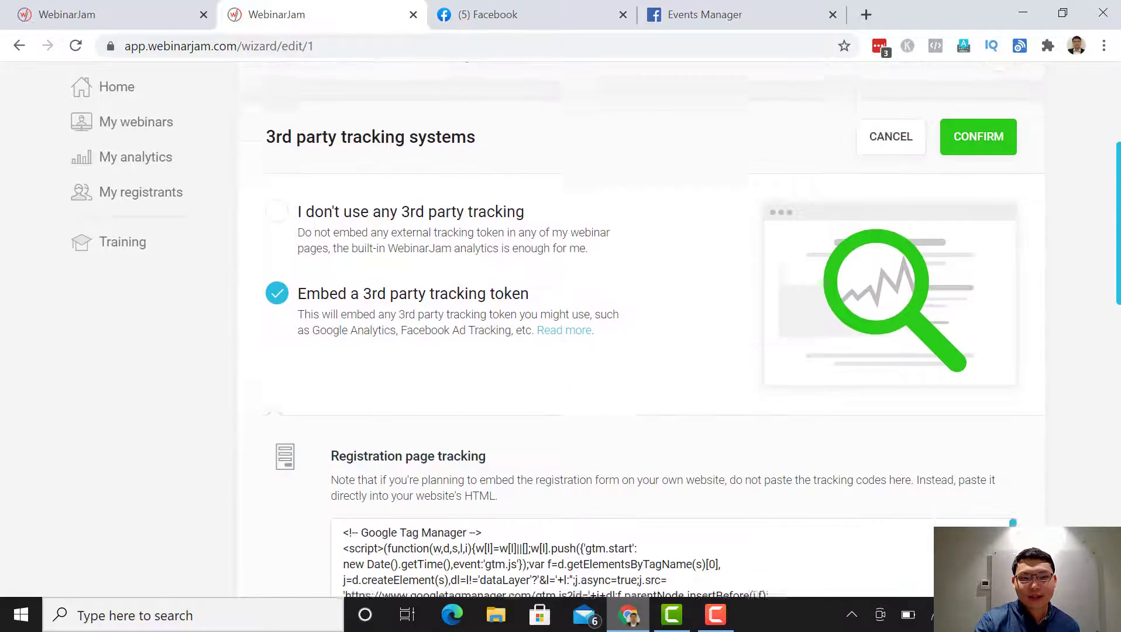
{"action": "scroll", "coordinate": [690, 327], "scroll_direction": "down", "scroll_amount": 3}
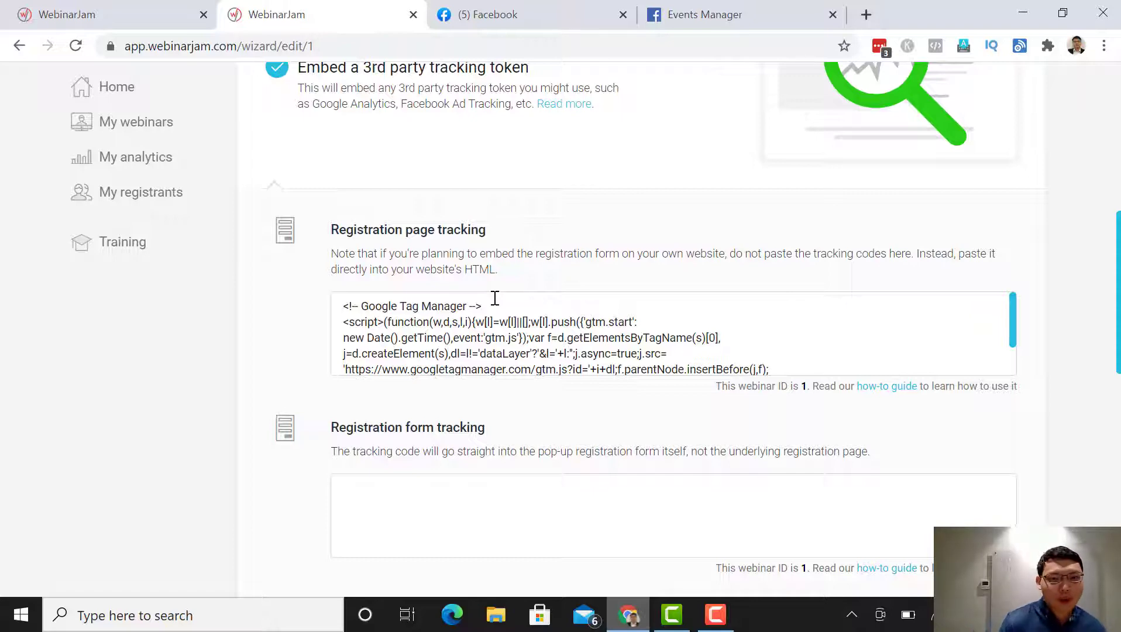
- Search Google for "facebook ad manager" in a new browser tab and open Facebook Ads Manager
{"action": "left_click", "coordinate": [533, 13]}
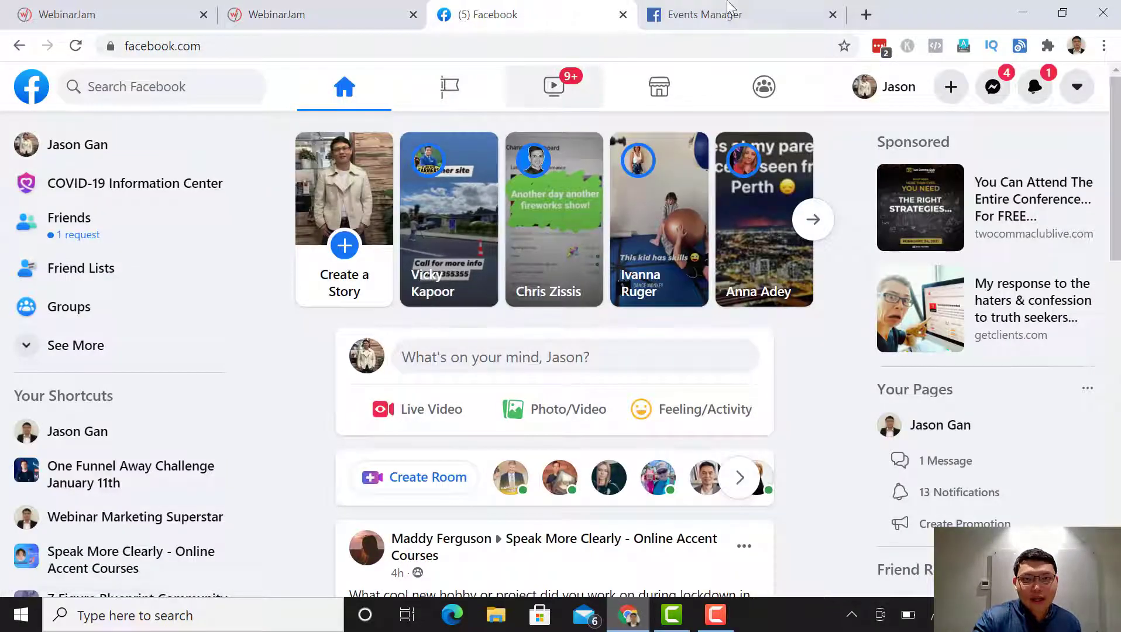
{"action": "left_click", "coordinate": [754, 13]}
{"action": "left_click", "coordinate": [866, 14]}
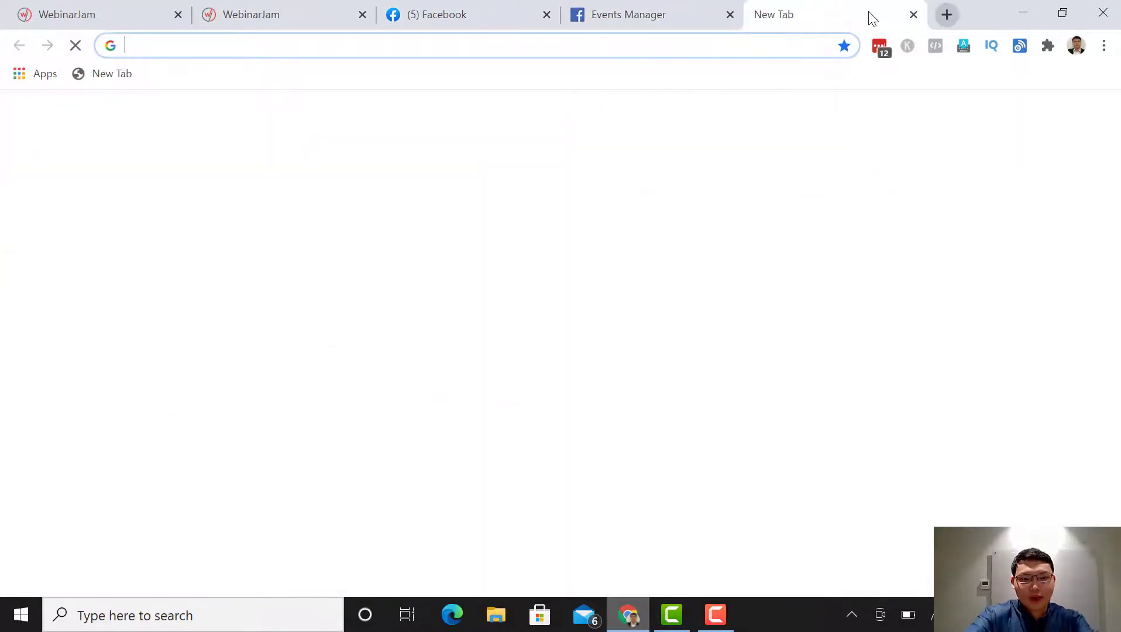
{"action": "type", "text": "facebook ad"}
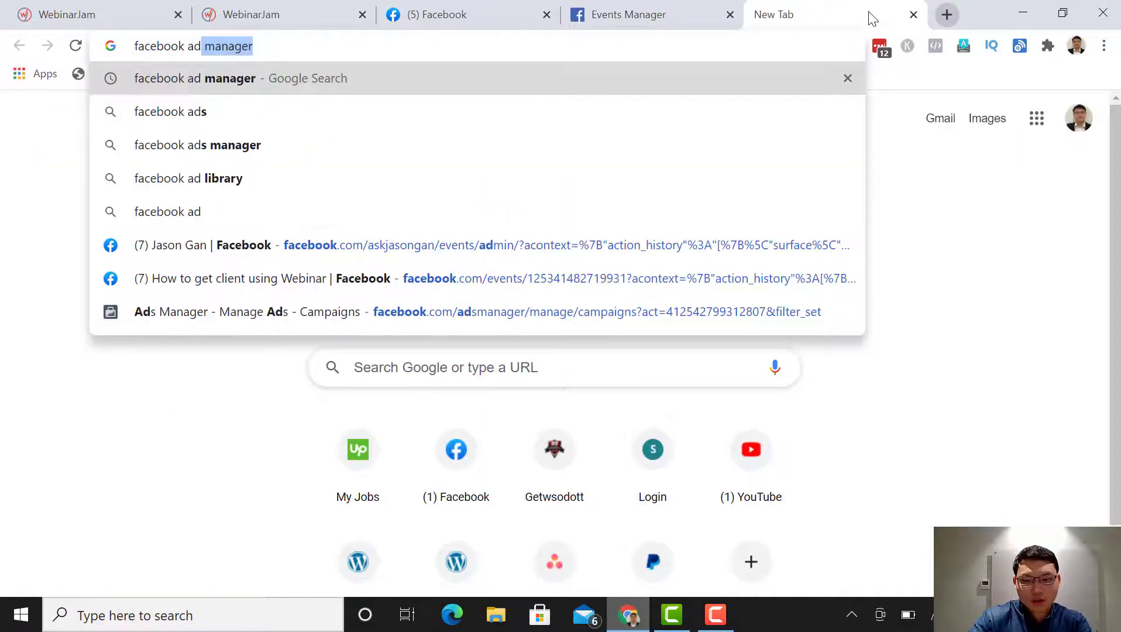
{"action": "key", "text": "Return"}
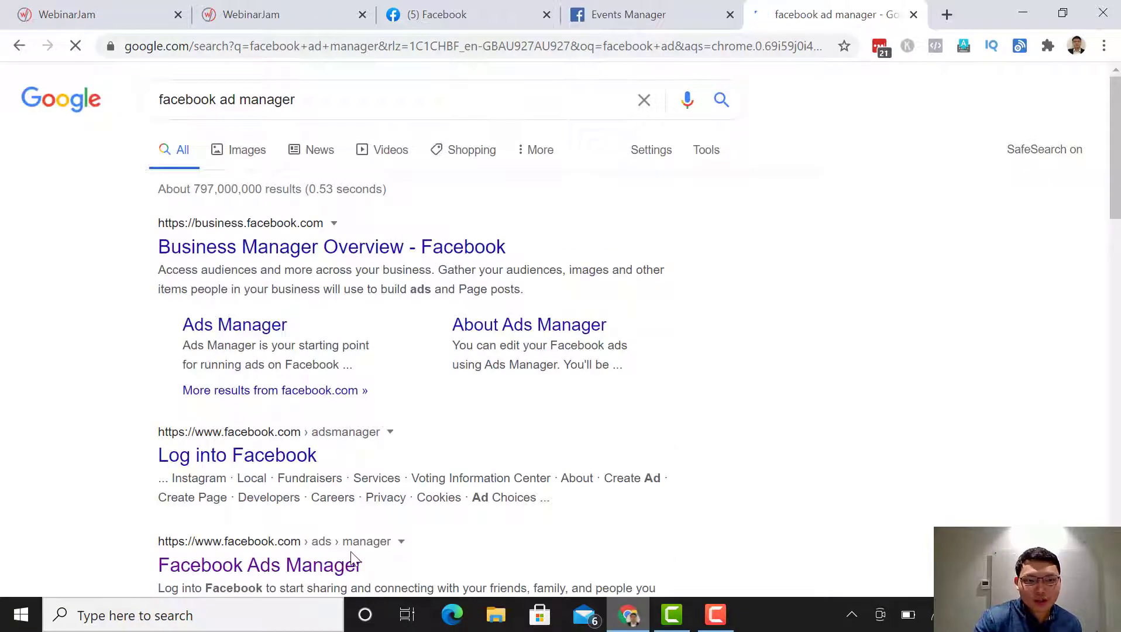
{"action": "left_click", "coordinate": [330, 570]}
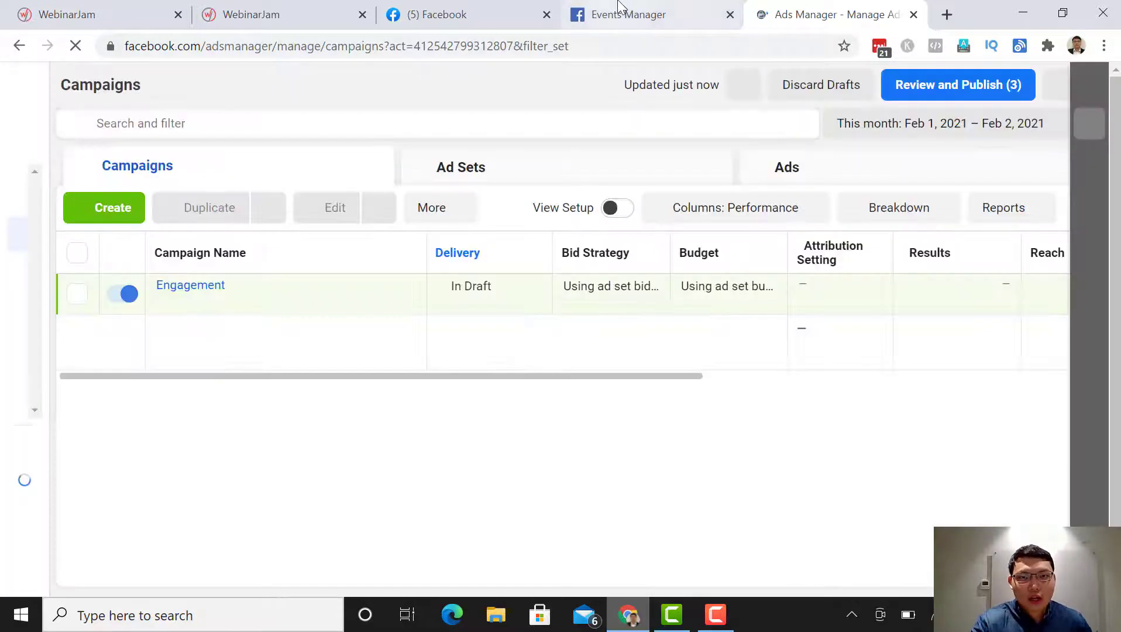
- Compare the WebinarJam tracking settings with Ads Manager and view its list of available ad accounts
{"action": "left_click", "coordinate": [618, 5]}
{"action": "left_click", "coordinate": [825, 14]}
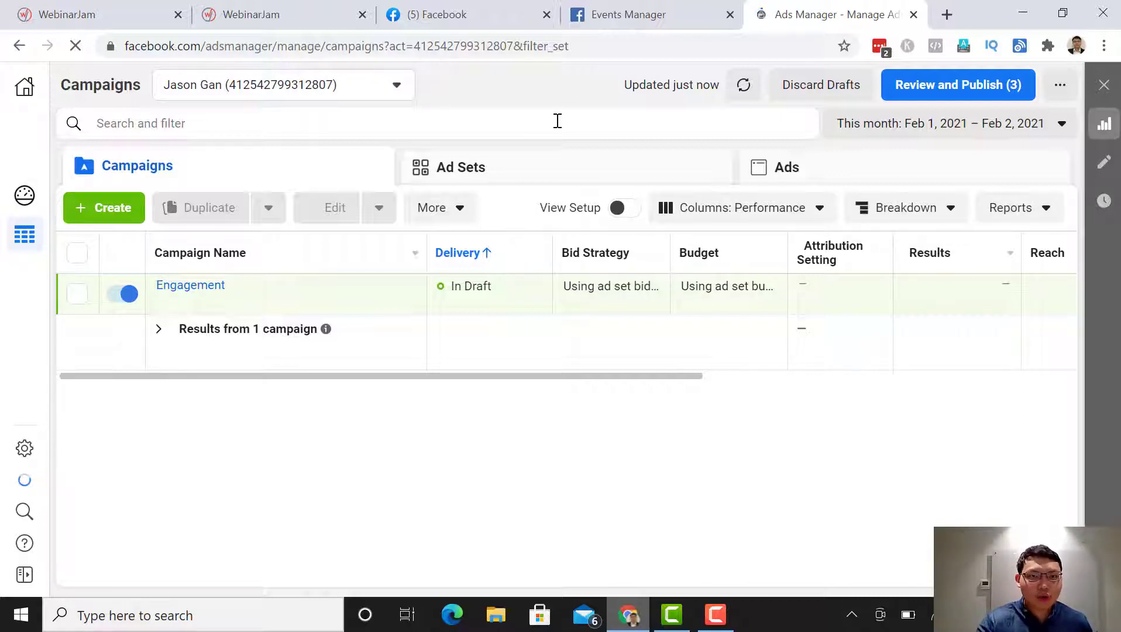
{"action": "left_click", "coordinate": [257, 14]}
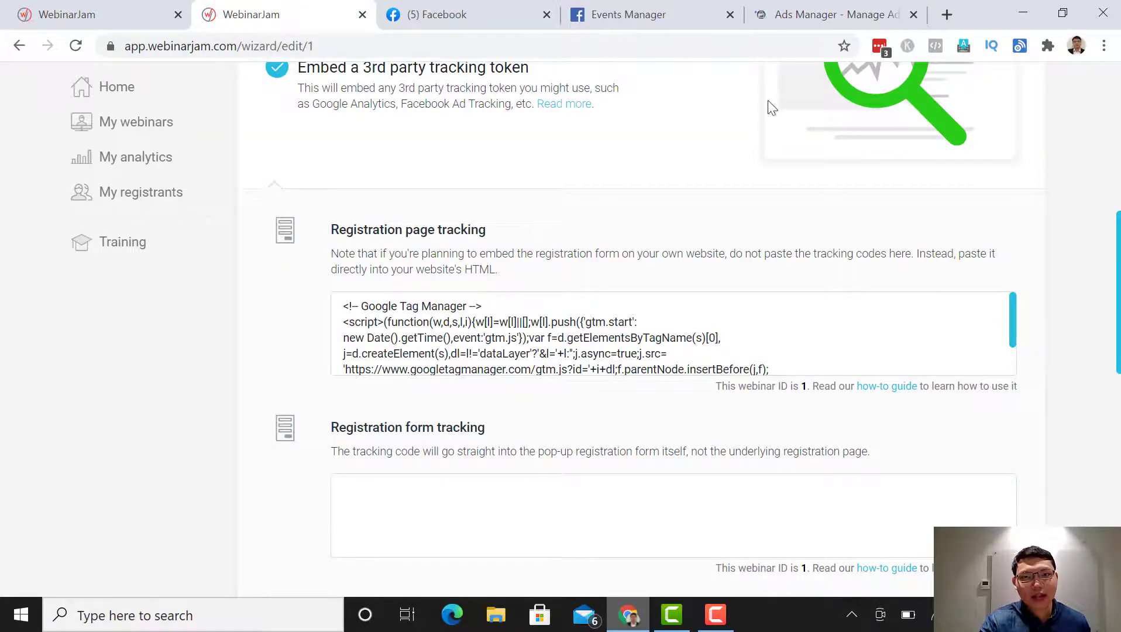
{"action": "left_click", "coordinate": [849, 9]}
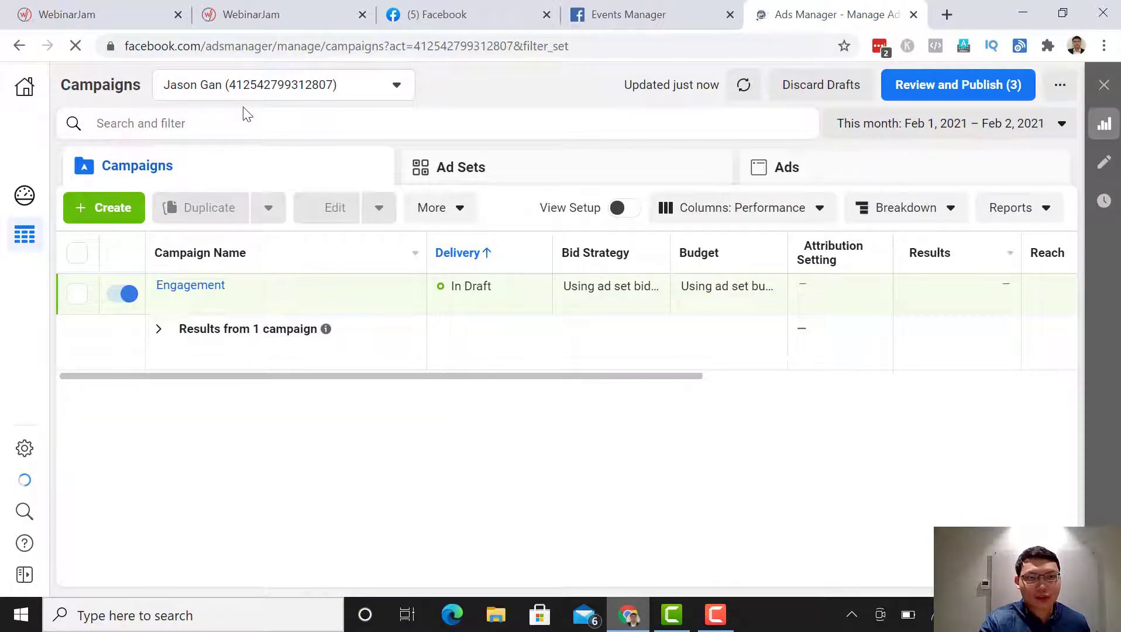
{"action": "left_click", "coordinate": [274, 92]}
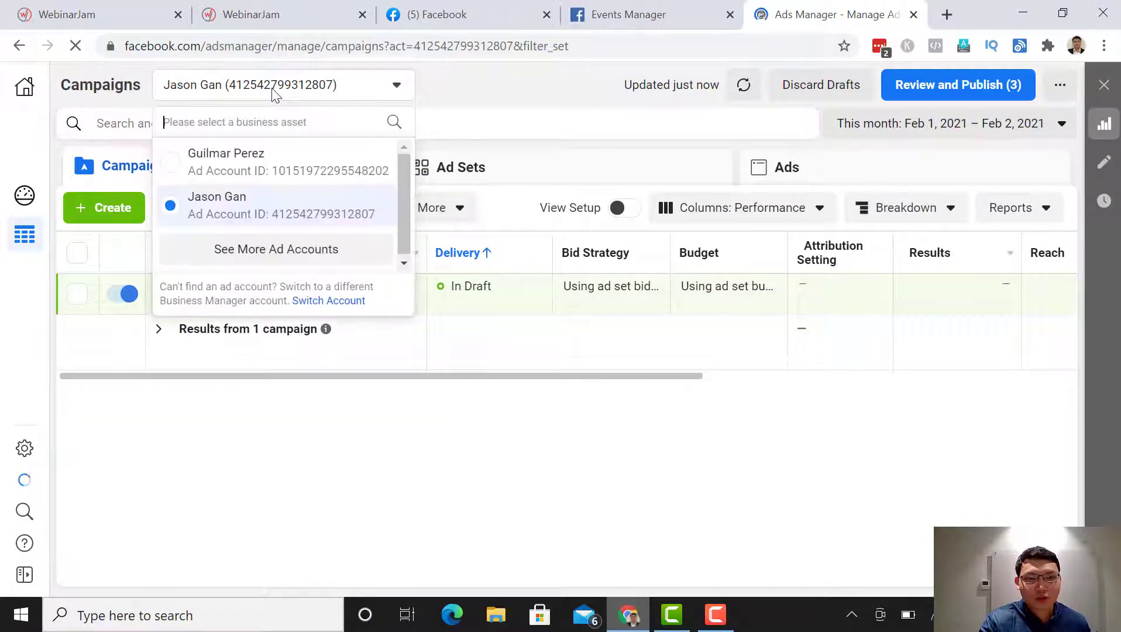
{"action": "left_click", "coordinate": [485, 111]}
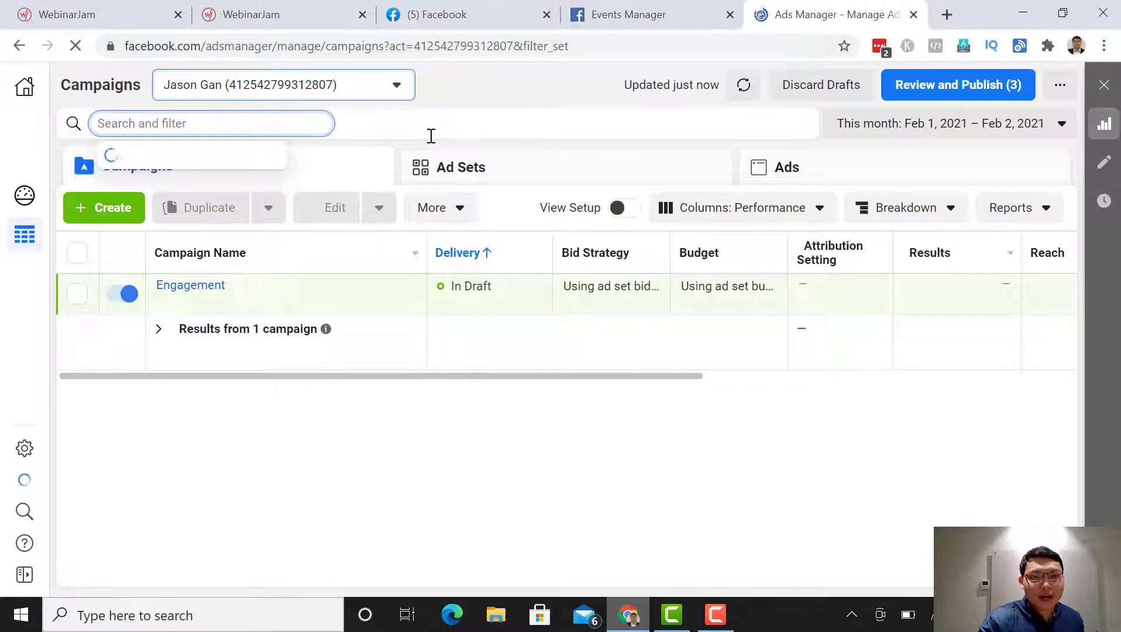
- Switch to Events Manager, continue the pixel setup with manual code installation and copy the base code for WebinarJam's registration page tracking
{"action": "left_click", "coordinate": [631, 12]}
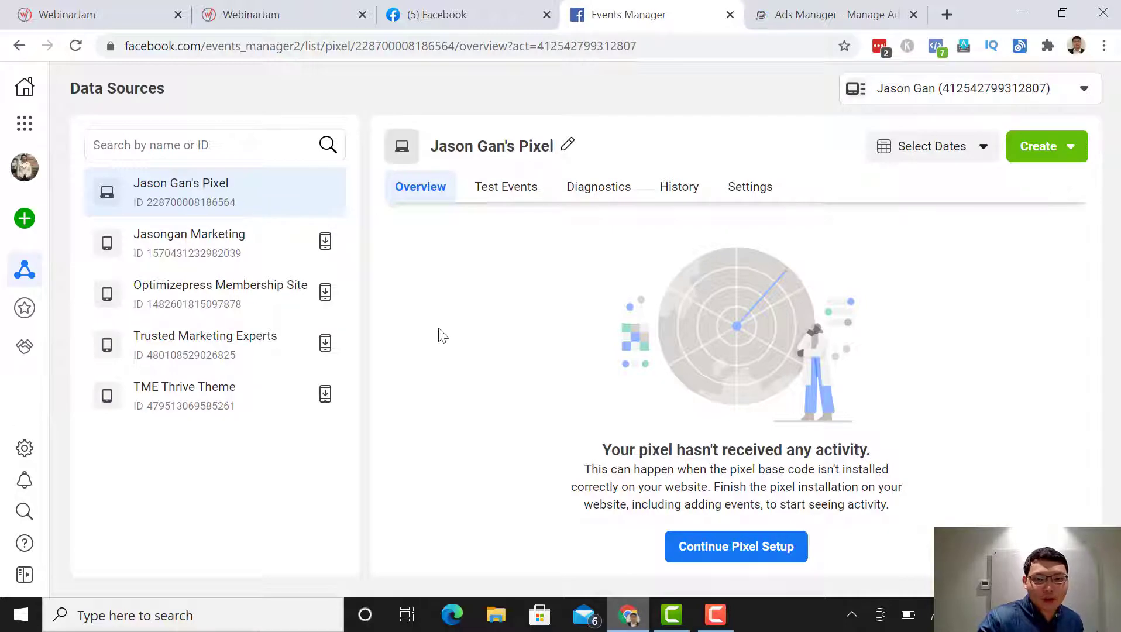
{"action": "left_click", "coordinate": [740, 553]}
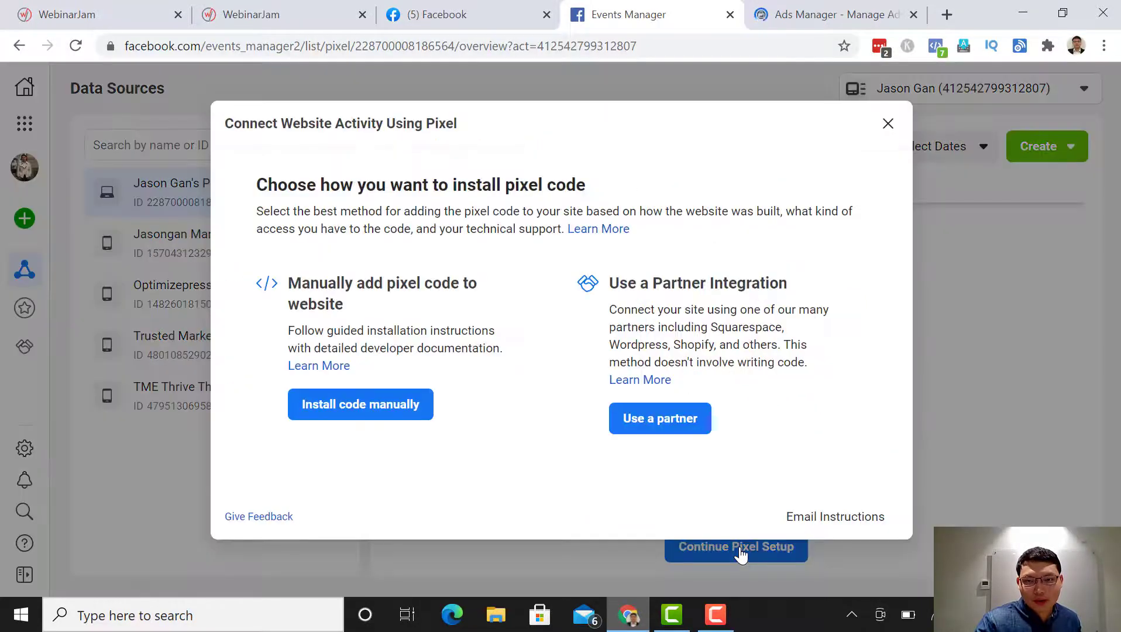
{"action": "left_click", "coordinate": [390, 417]}
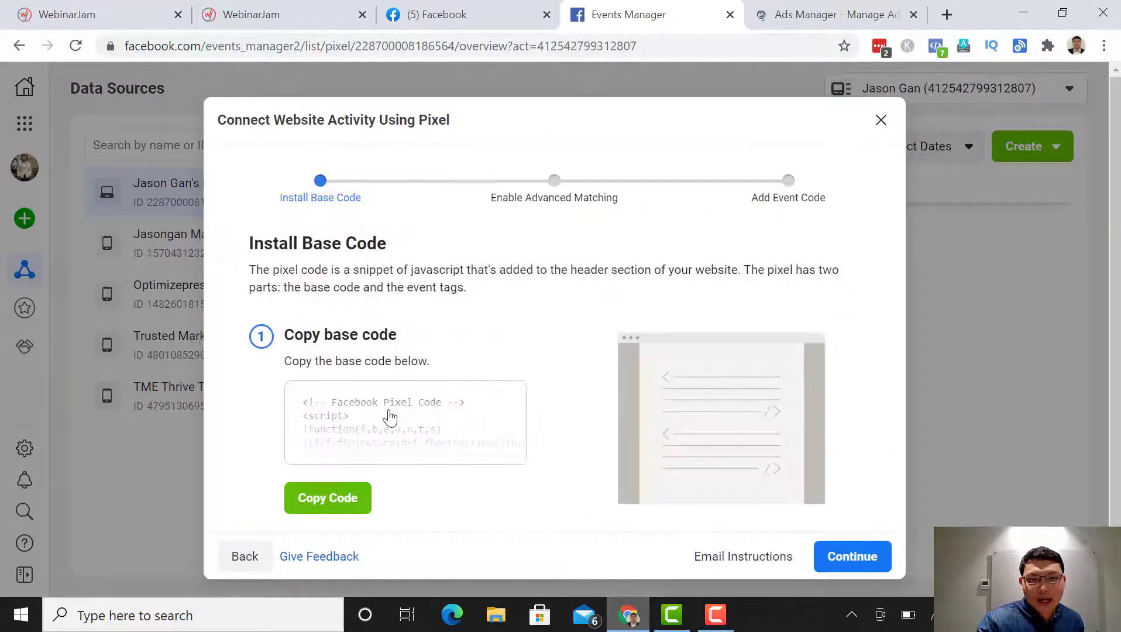
{"action": "left_click", "coordinate": [340, 498]}
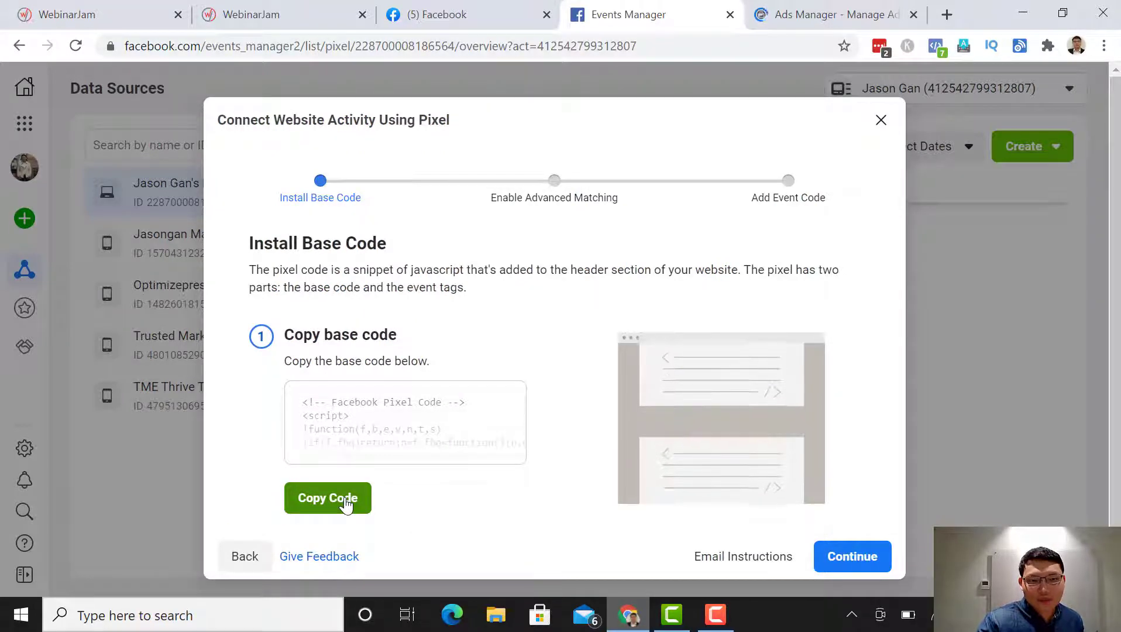
{"action": "left_click", "coordinate": [285, 13]}
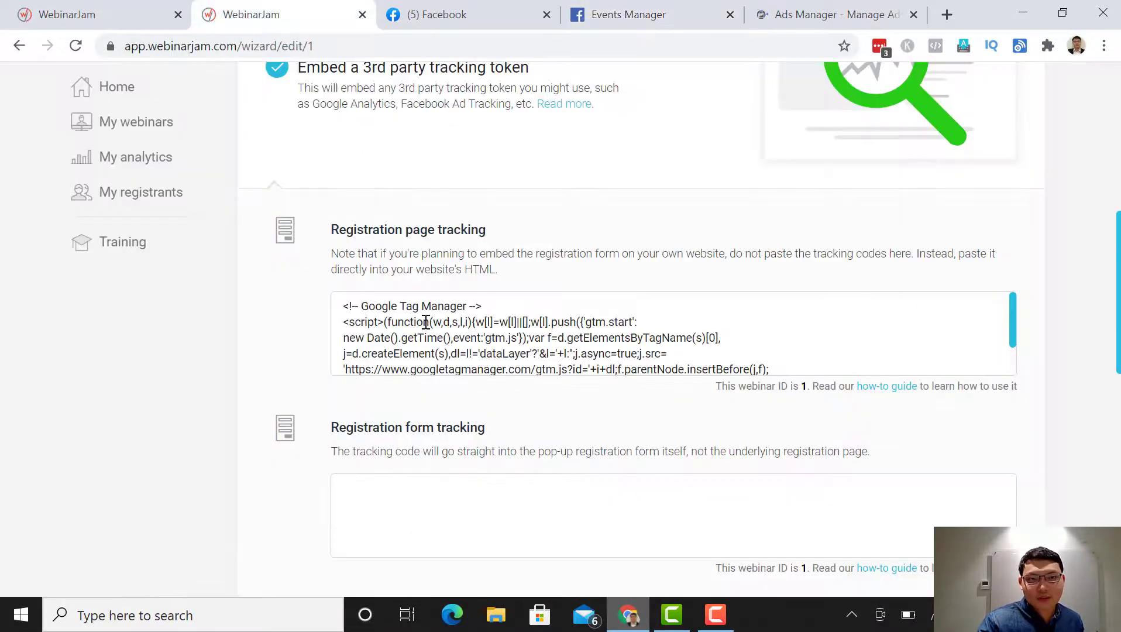
{"action": "left_click", "coordinate": [657, 17]}
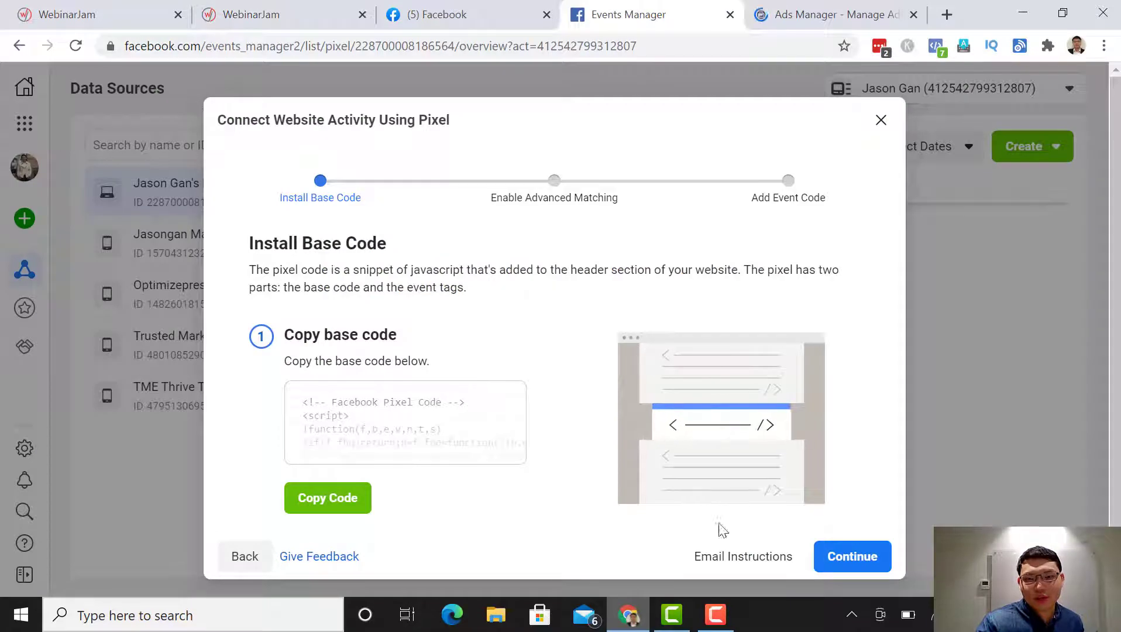
- Continue the pixel setup to Add Event Code with Automatic Advanced Matching left off, and return to WebinarJam's tracking settings
{"action": "left_click", "coordinate": [837, 561]}
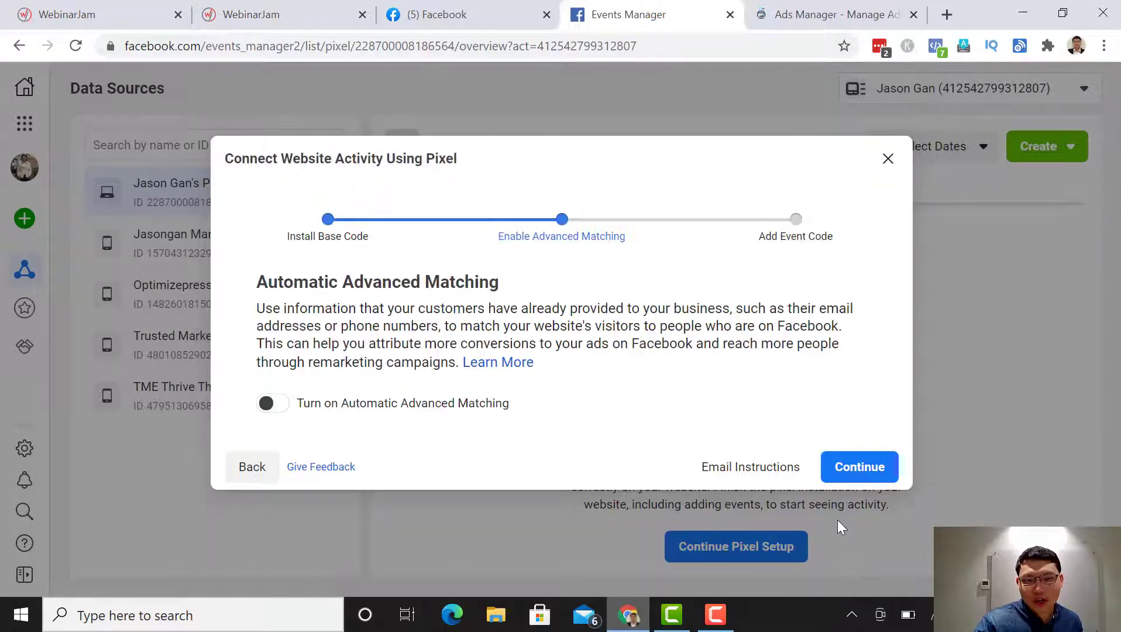
{"action": "left_click", "coordinate": [854, 481]}
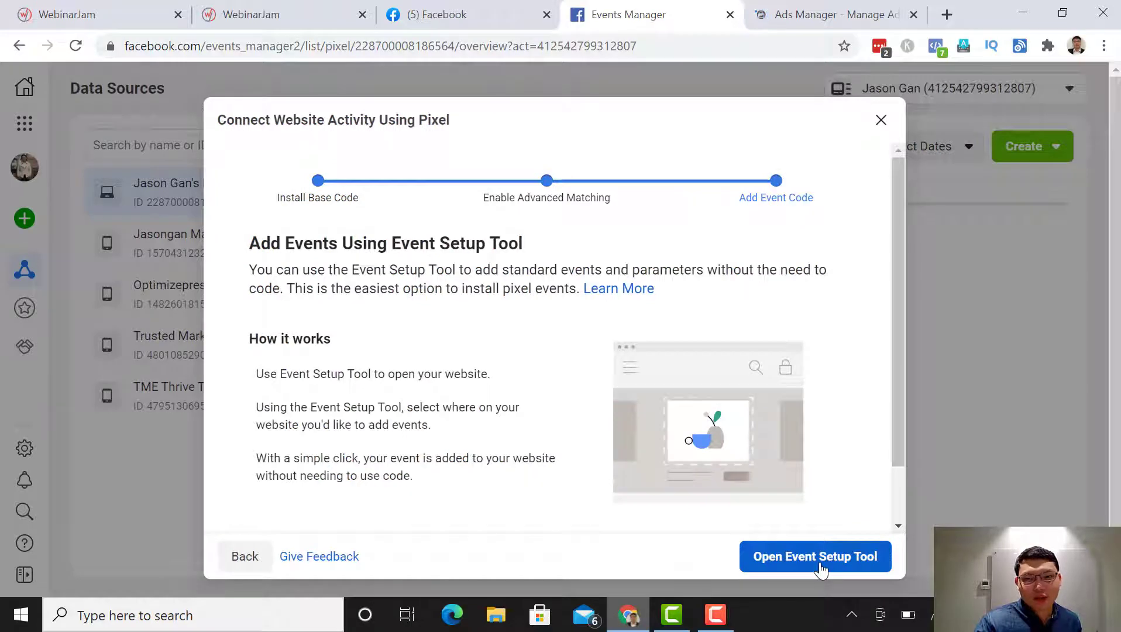
{"action": "left_click", "coordinate": [333, 7]}
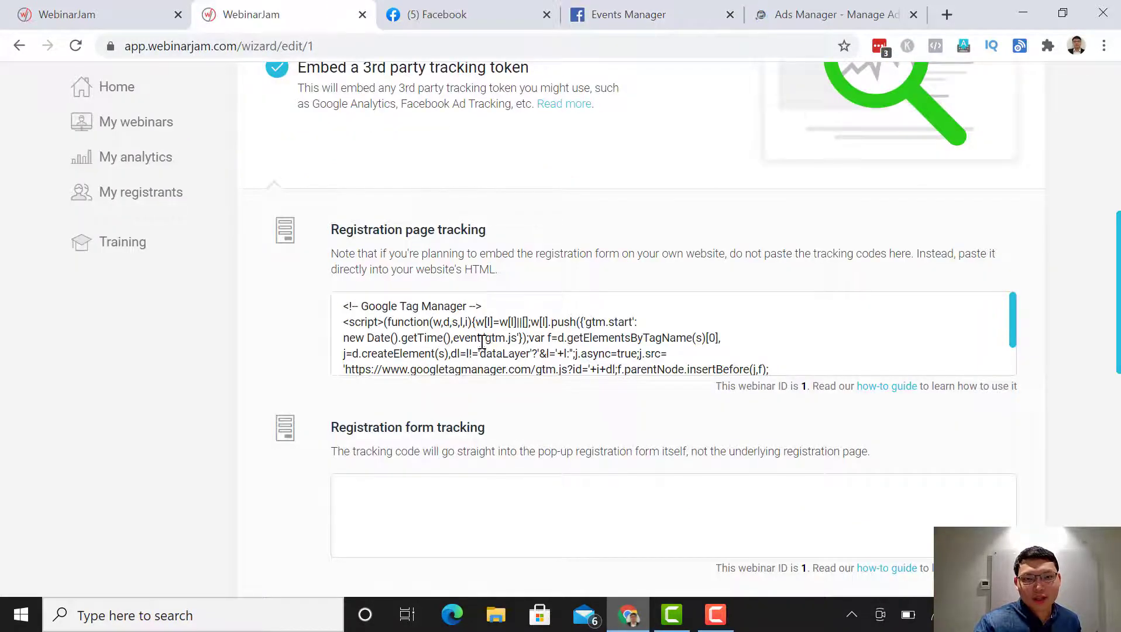
- Look up the Events Manager shortcut in Ads Manager, revisit the pixel setup and return to WebinarJam's tracking settings
{"action": "left_click", "coordinate": [781, 13]}
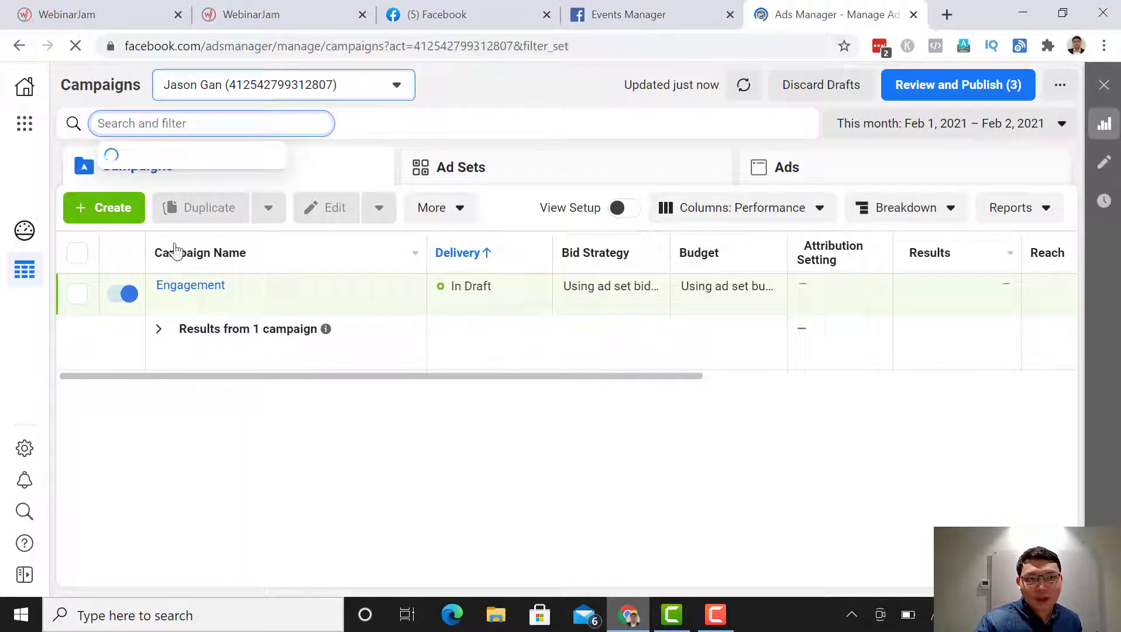
{"action": "left_click", "coordinate": [32, 129]}
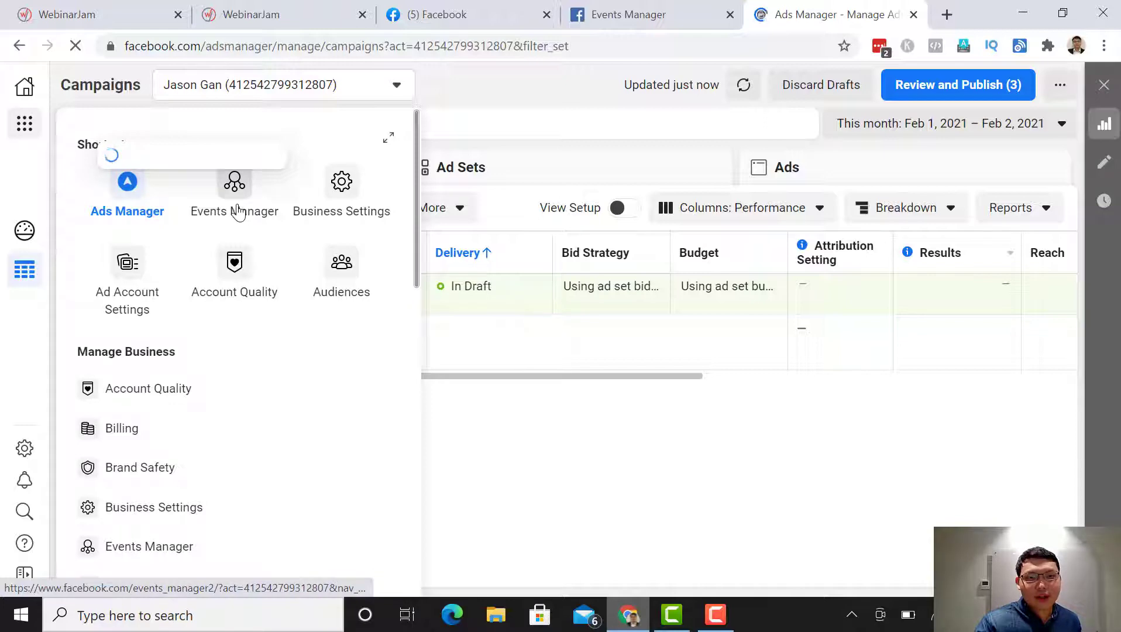
{"action": "left_click", "coordinate": [687, 8]}
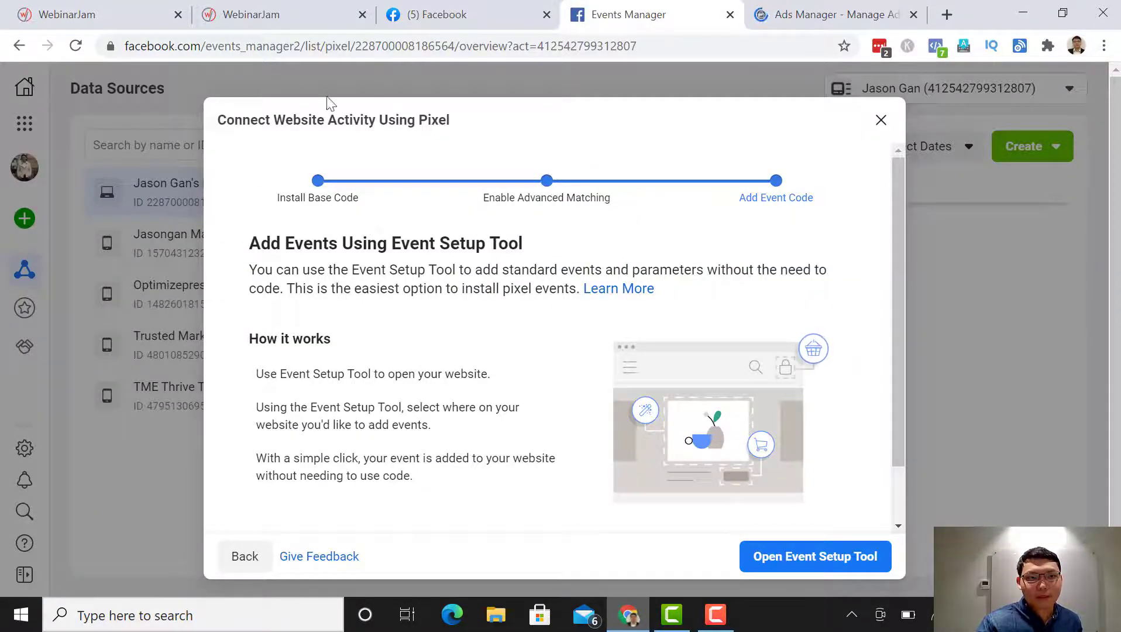
{"action": "left_click", "coordinate": [293, 10]}
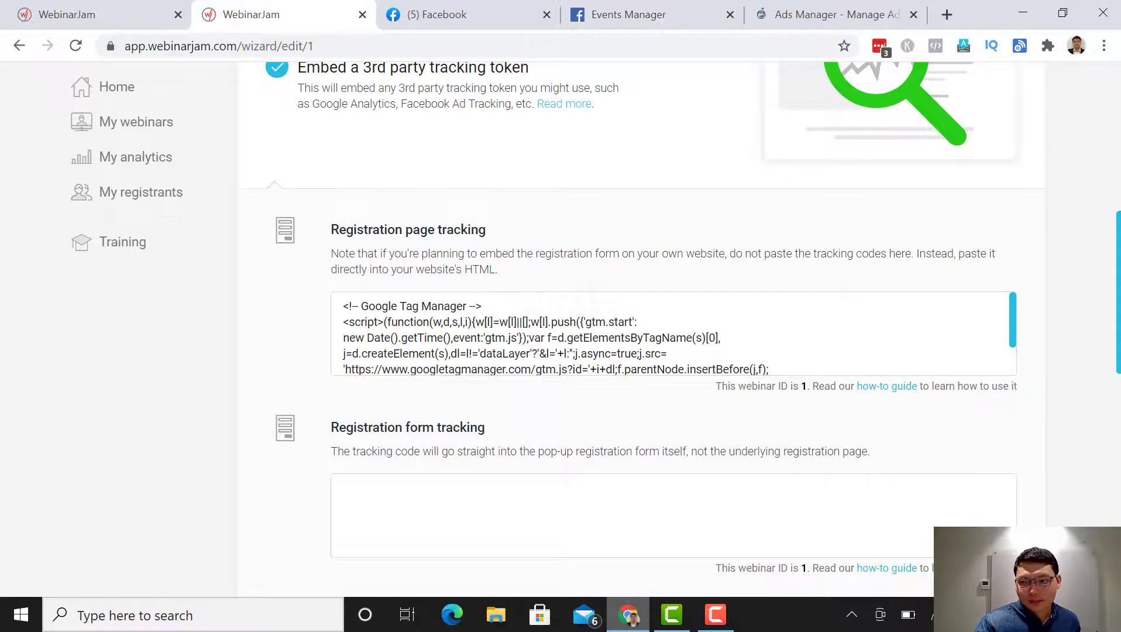
- Review the tracking code fields from registration page to replay page and confirm the 3rd party tracking systems settings
{"action": "scroll", "coordinate": [756, 322], "scroll_direction": "down", "scroll_amount": 9}
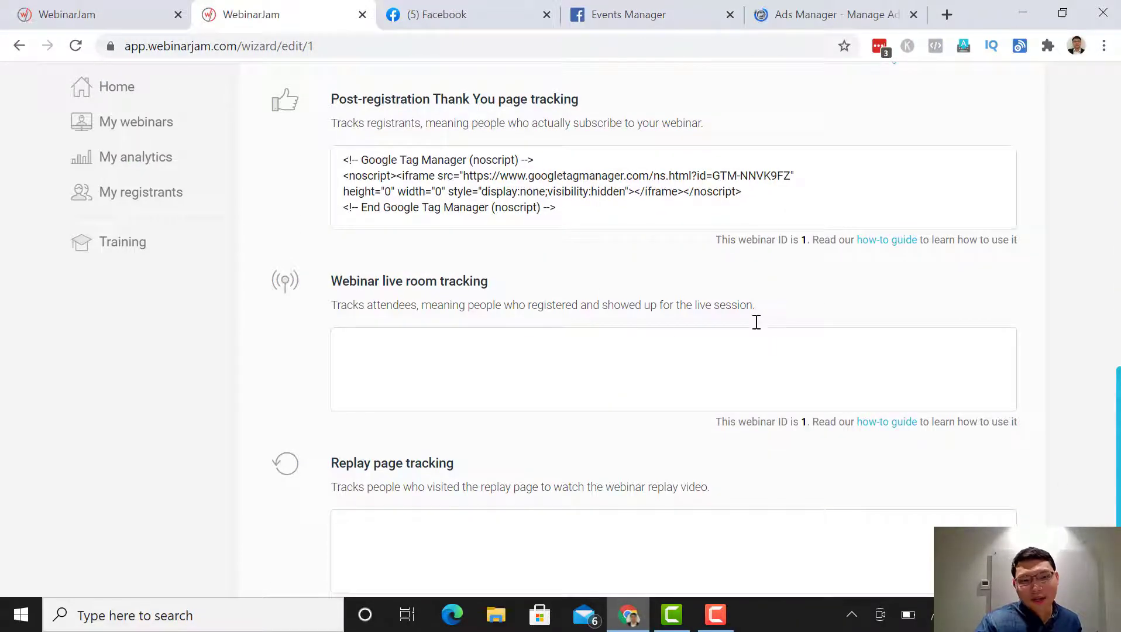
{"action": "scroll", "coordinate": [962, 484], "scroll_direction": "down", "scroll_amount": 1}
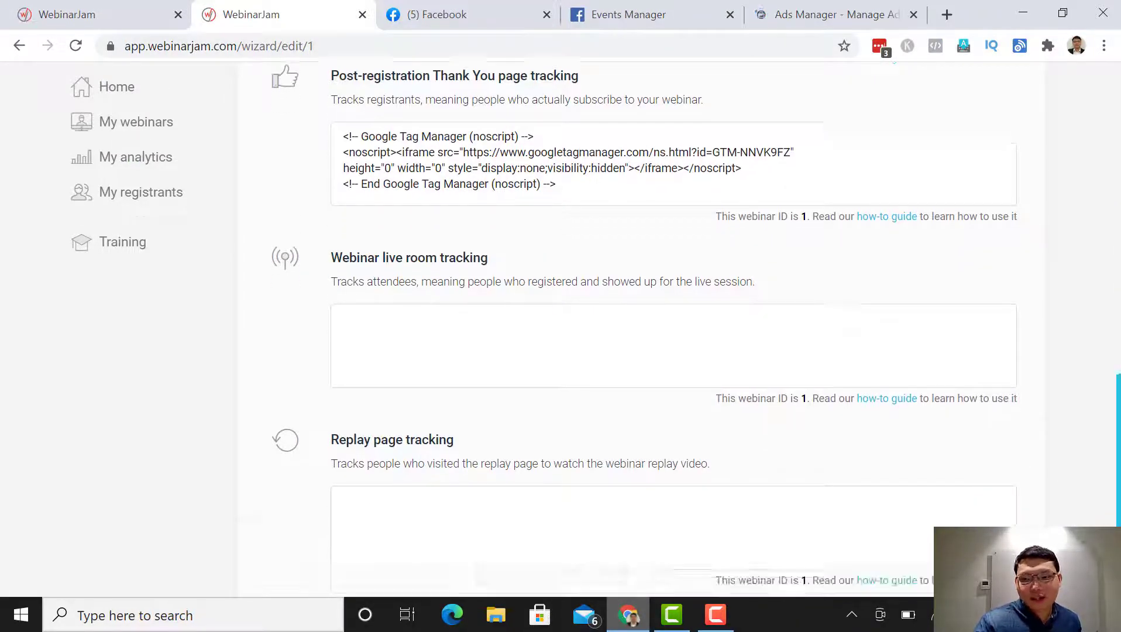
{"action": "scroll", "coordinate": [673, 327], "scroll_direction": "down", "scroll_amount": 3}
{"action": "scroll", "coordinate": [673, 328], "scroll_direction": "up", "scroll_amount": 12}
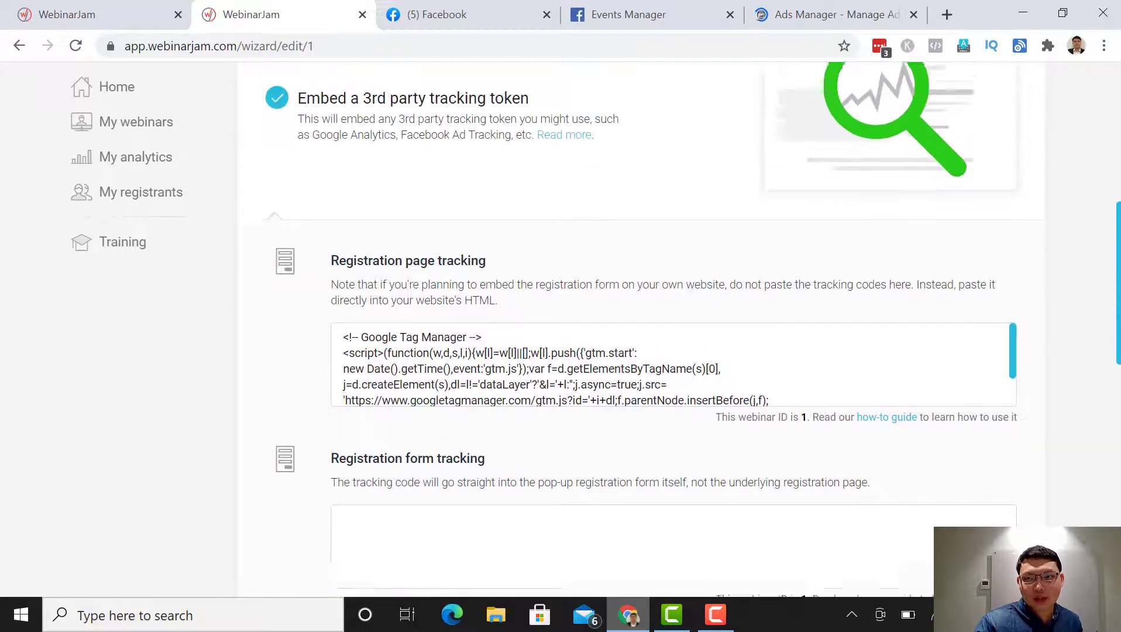
{"action": "scroll", "coordinate": [672, 328], "scroll_direction": "up", "scroll_amount": 5}
{"action": "left_click", "coordinate": [1002, 240]}
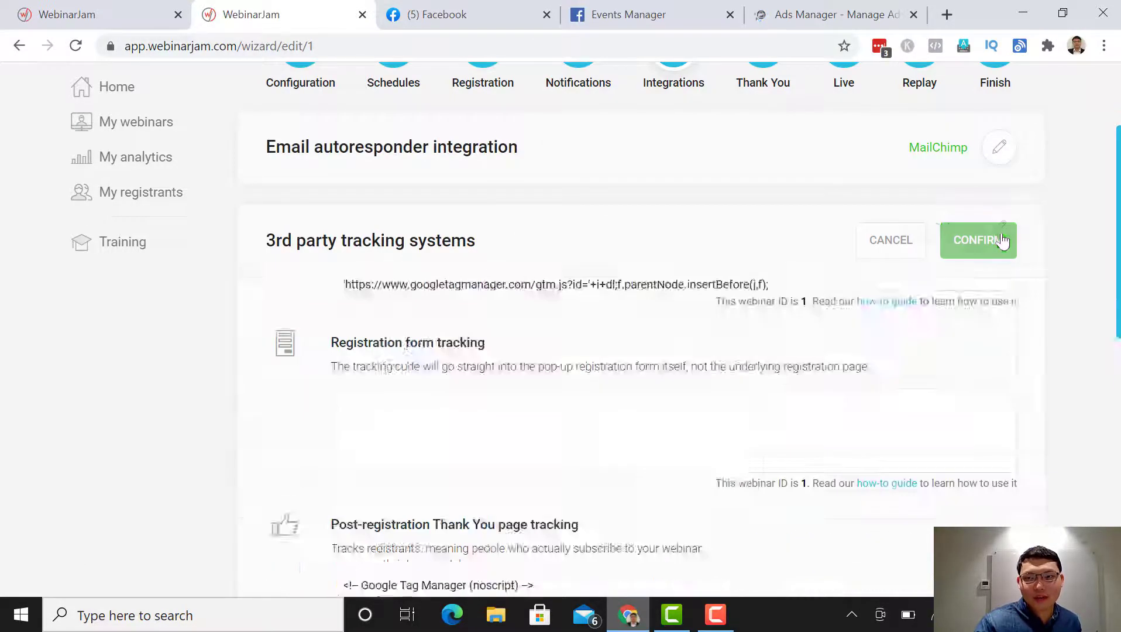
- Proceed to the Thank You stage and confirm WebinarJam's default confirmation page
{"action": "left_click", "coordinate": [726, 468]}
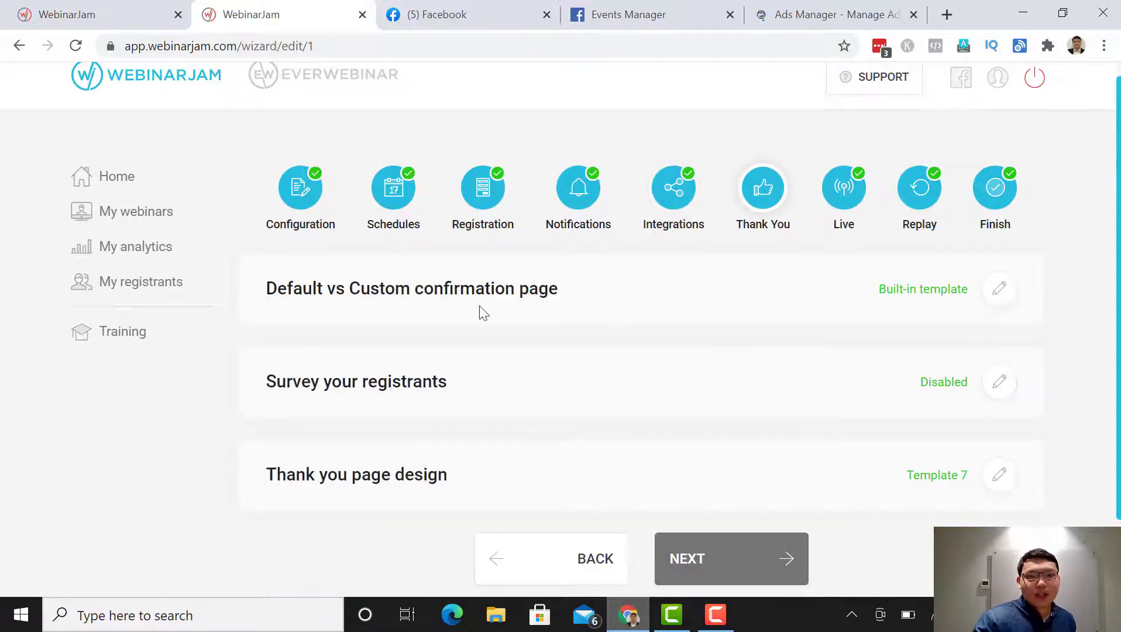
{"action": "left_click", "coordinate": [1000, 289]}
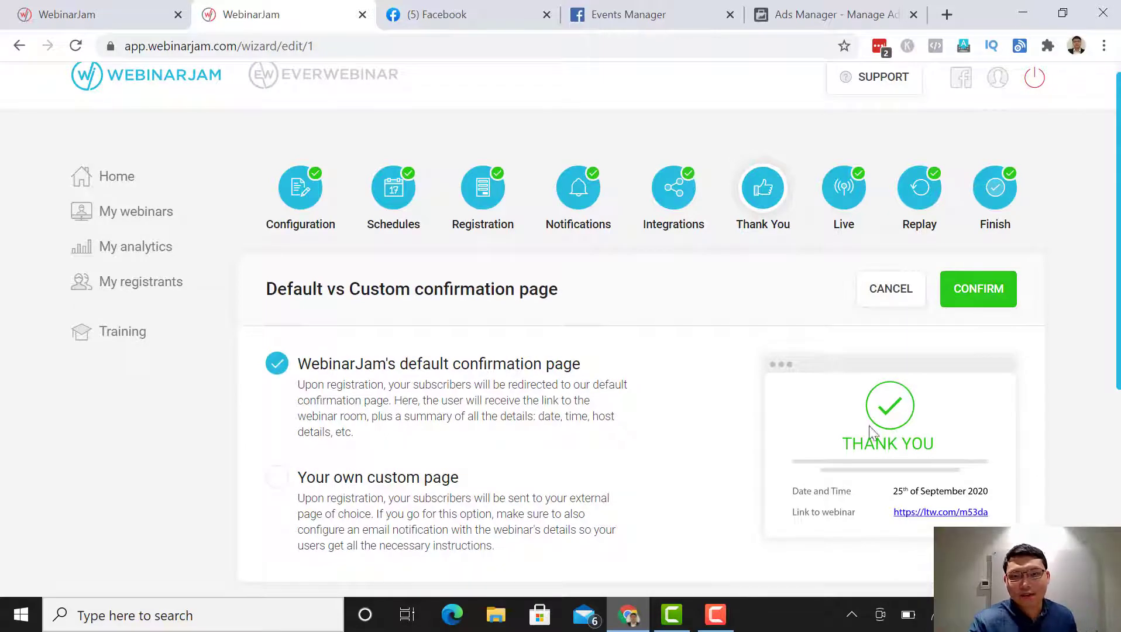
{"action": "left_click", "coordinate": [993, 305]}
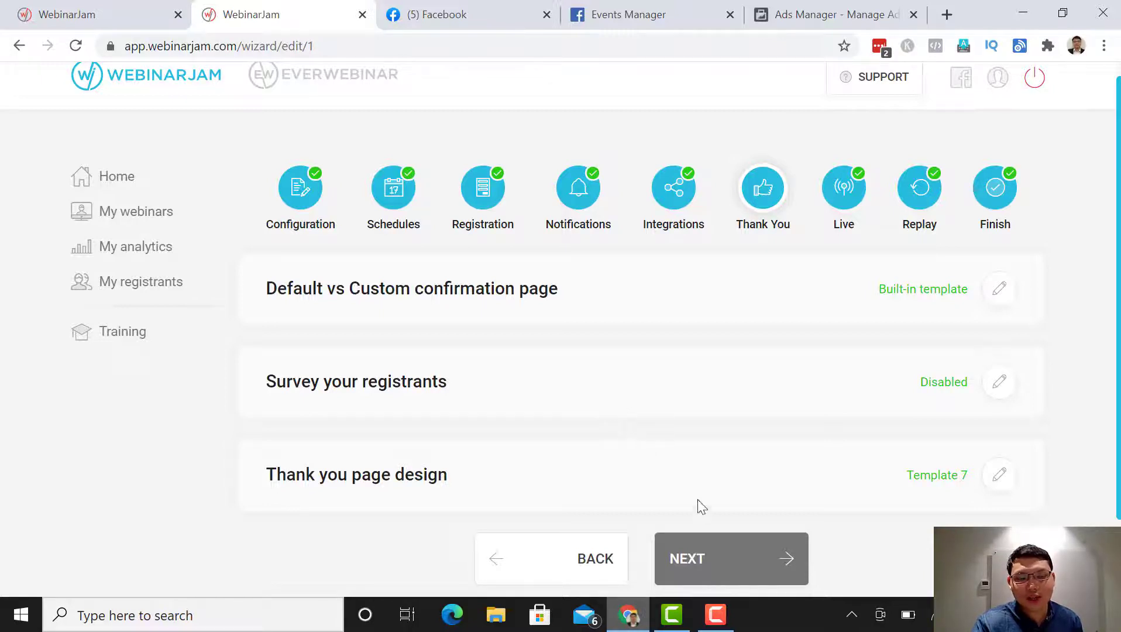
- Review the thank you page design templates and confirm the design with Template 7 kept
{"action": "left_click", "coordinate": [997, 474]}
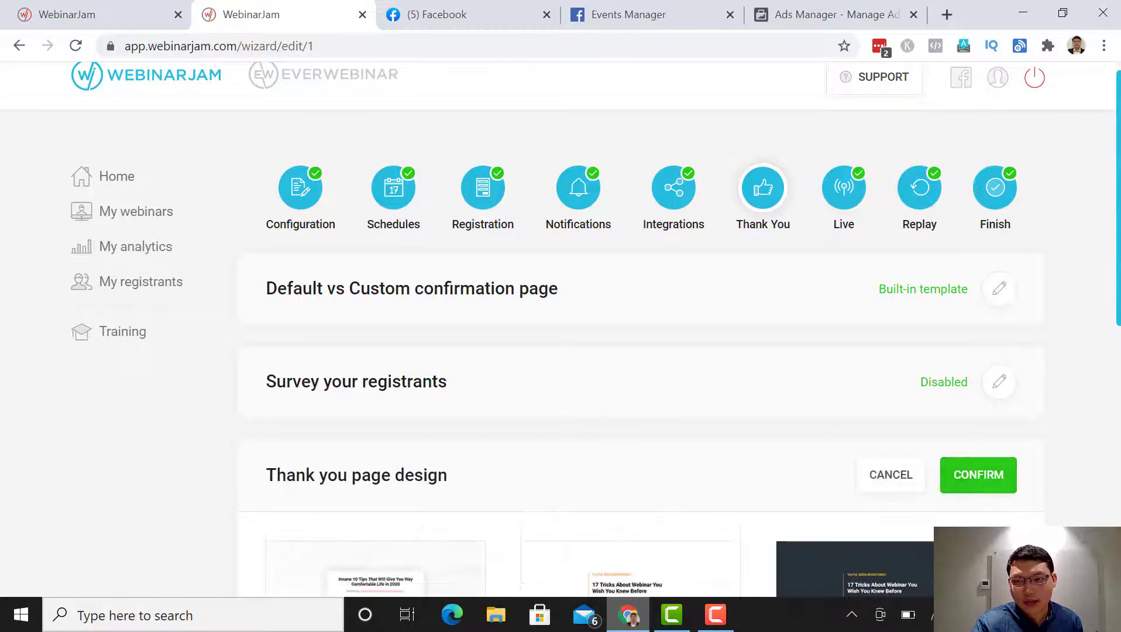
{"action": "scroll", "coordinate": [1091, 412], "scroll_direction": "down", "scroll_amount": 3}
{"action": "scroll", "coordinate": [1118, 522], "scroll_direction": "down", "scroll_amount": 5}
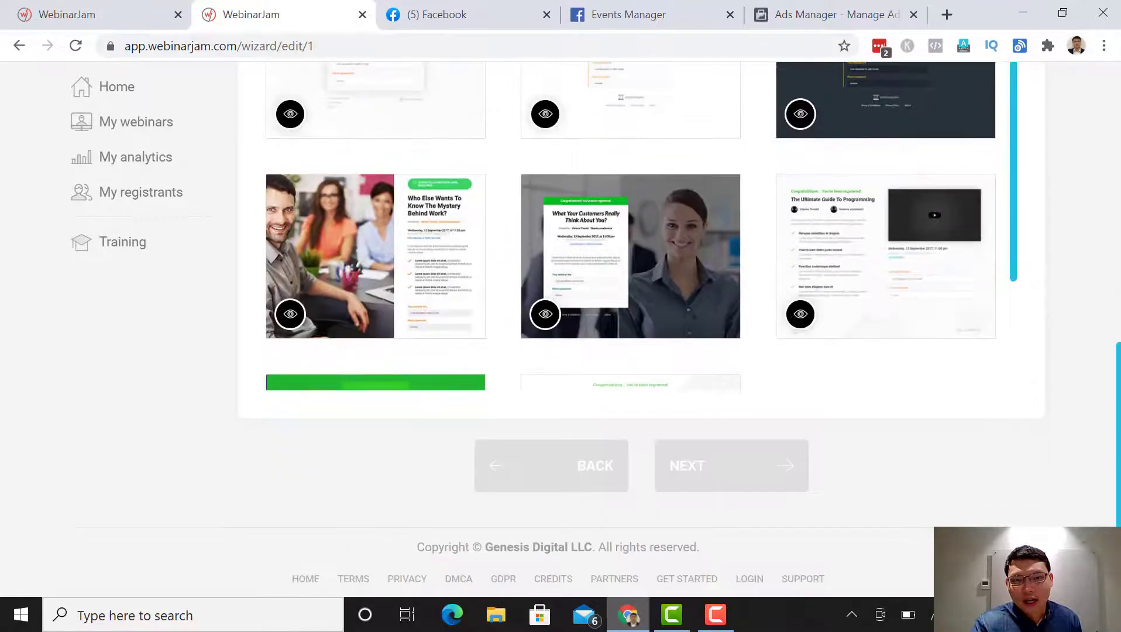
{"action": "scroll", "coordinate": [1018, 292], "scroll_direction": "up", "scroll_amount": 3}
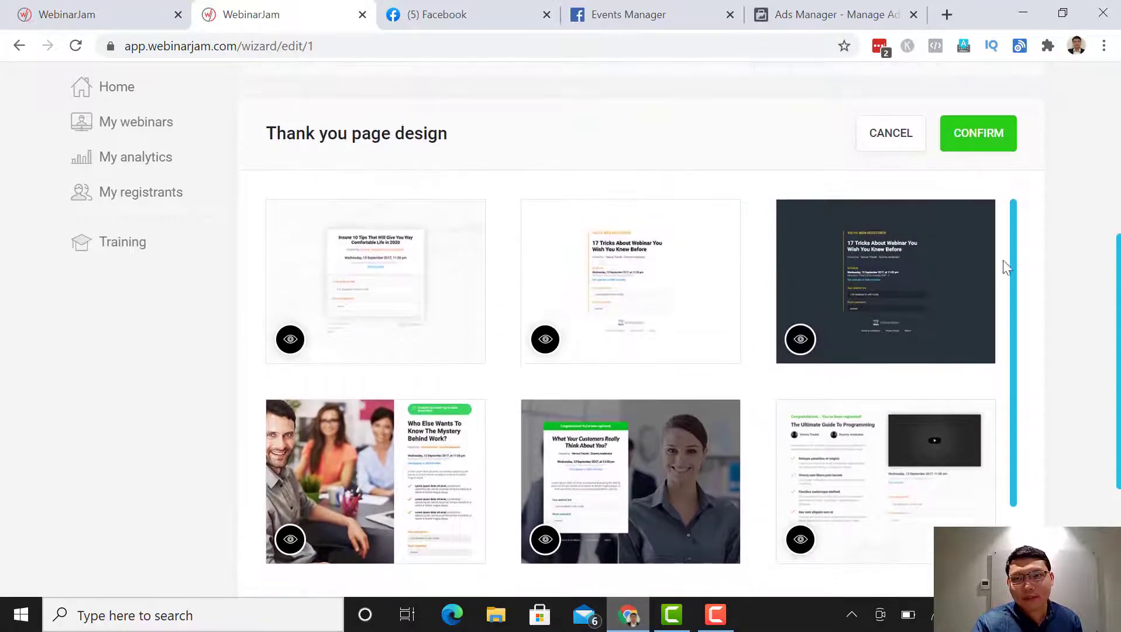
{"action": "left_click", "coordinate": [980, 142]}
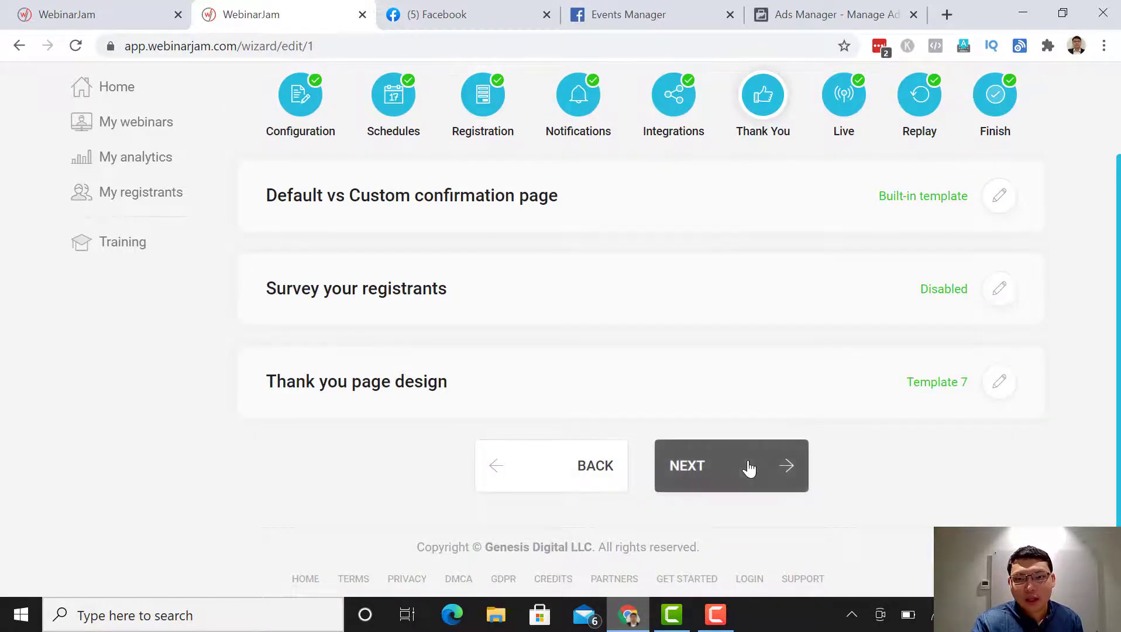
- Proceed to the Live stage and confirm the countdown page design with Template 7 kept
{"action": "left_click", "coordinate": [749, 468]}
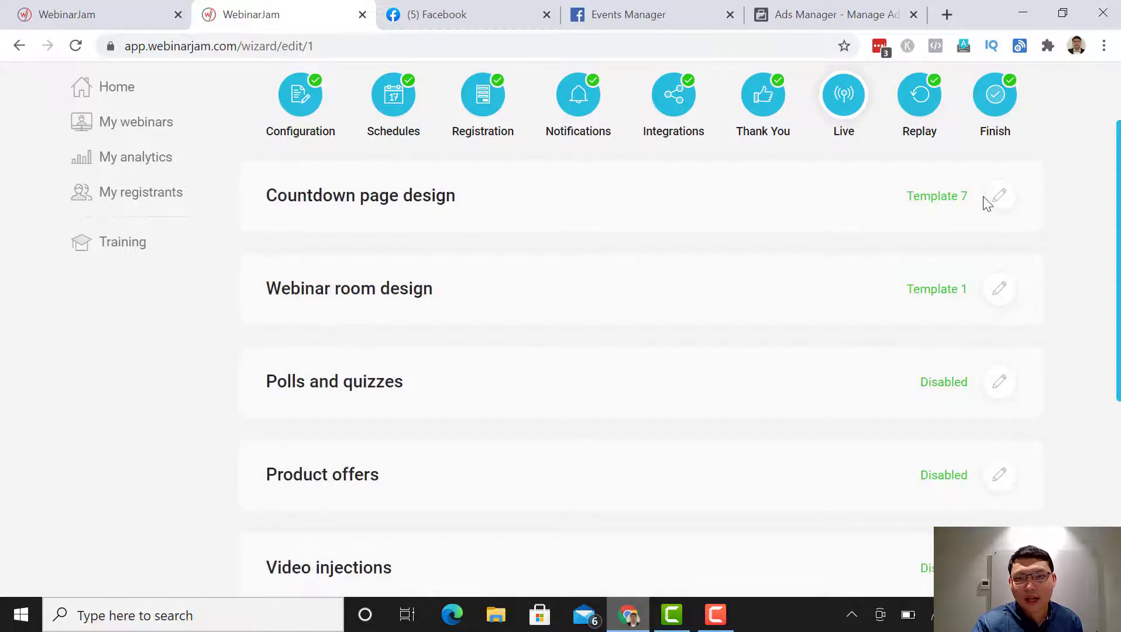
{"action": "left_click", "coordinate": [999, 197]}
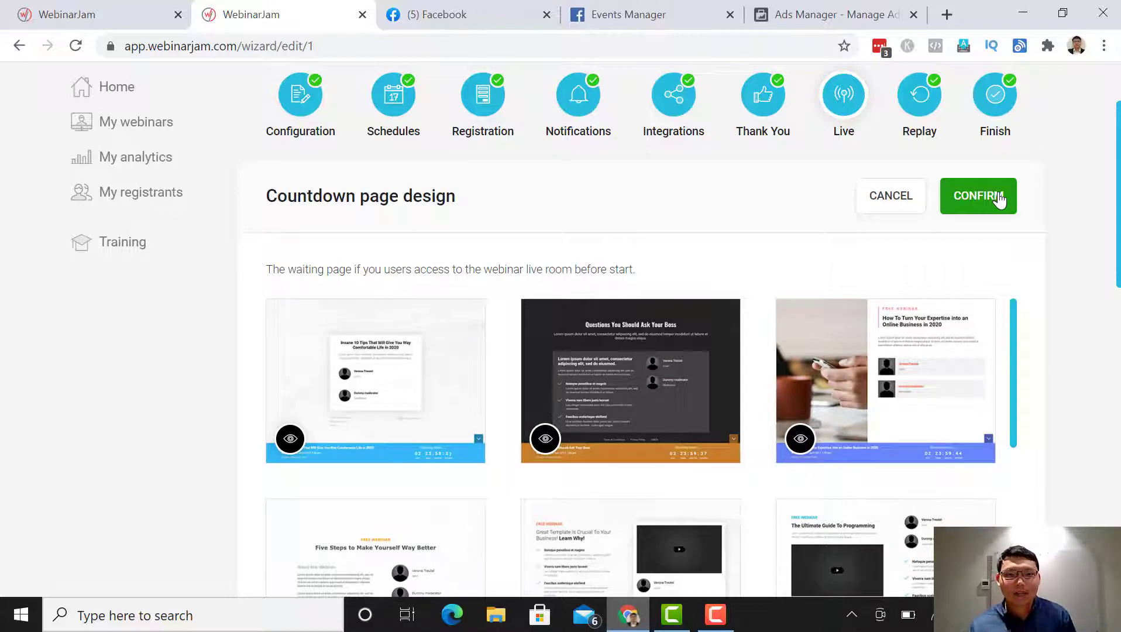
{"action": "left_click", "coordinate": [999, 199]}
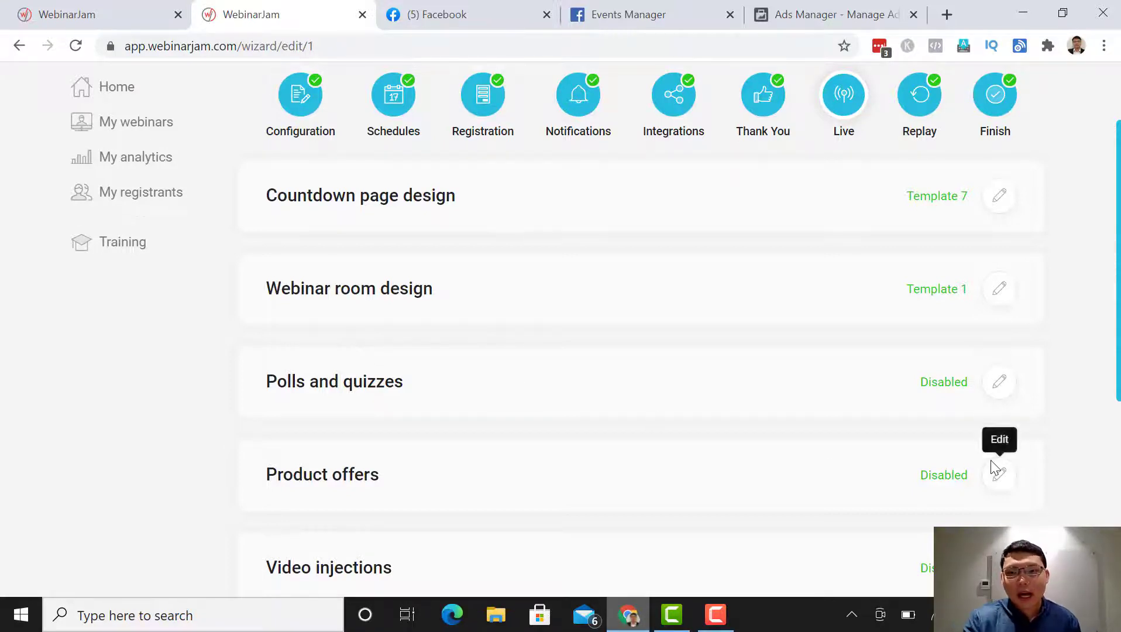
- Examine the settings of a new product offer, close it without saving and confirm the Product offers section without any offer
{"action": "scroll", "coordinate": [1117, 374], "scroll_direction": "down", "scroll_amount": 1}
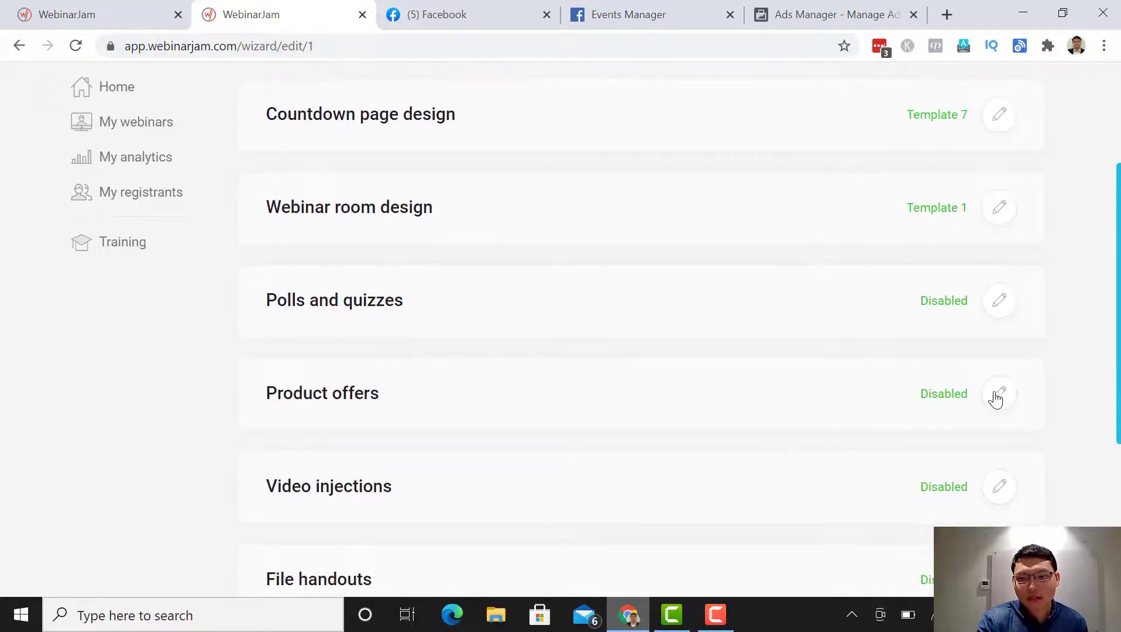
{"action": "left_click", "coordinate": [998, 396]}
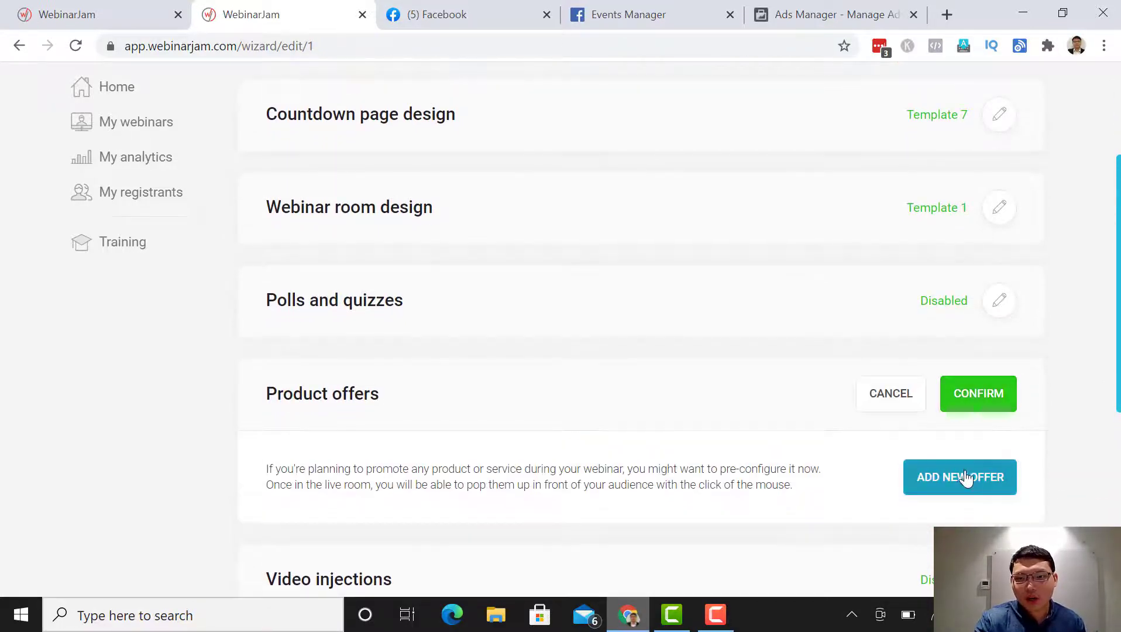
{"action": "left_click", "coordinate": [962, 477]}
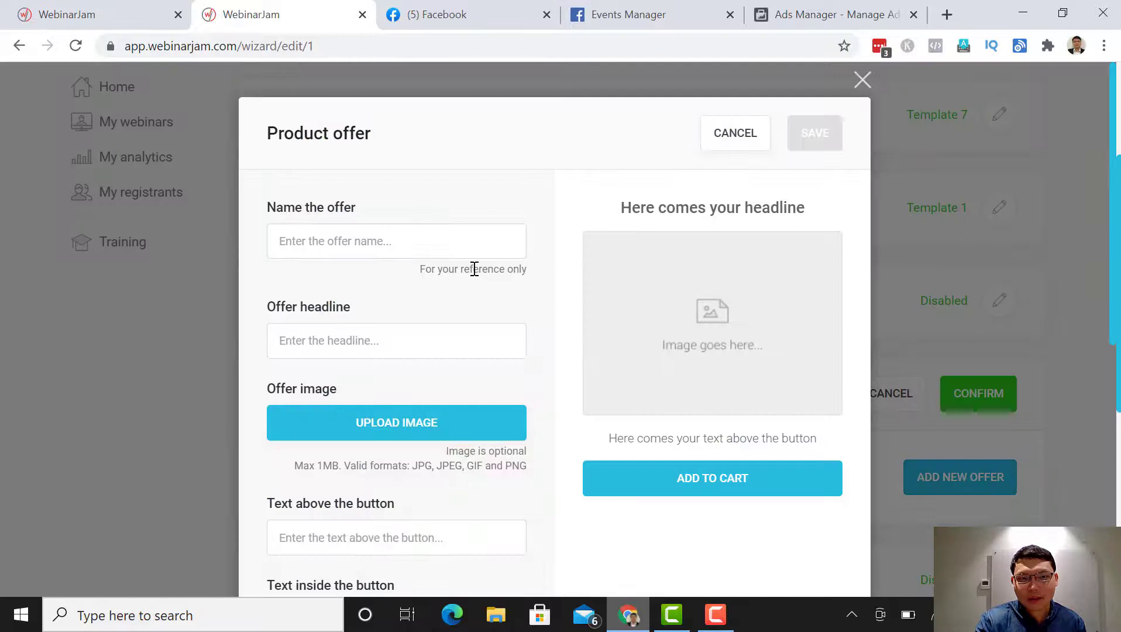
{"action": "left_click", "coordinate": [393, 242]}
{"action": "left_click", "coordinate": [528, 183]}
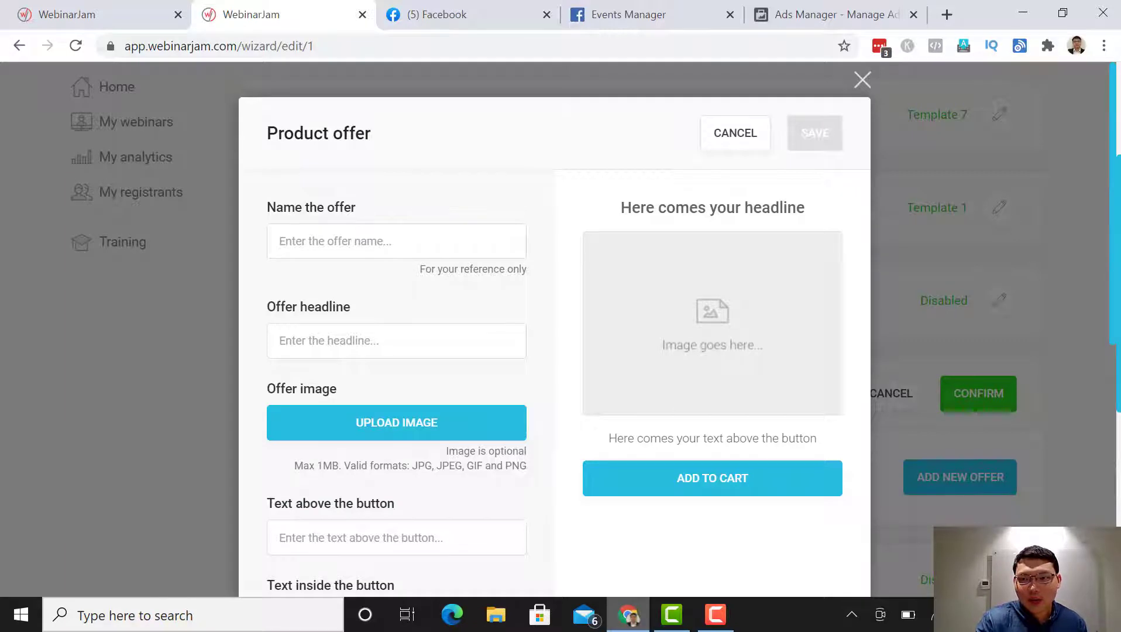
{"action": "scroll", "coordinate": [1118, 257], "scroll_direction": "down", "scroll_amount": 3}
{"action": "scroll", "coordinate": [1118, 258], "scroll_direction": "down", "scroll_amount": 3}
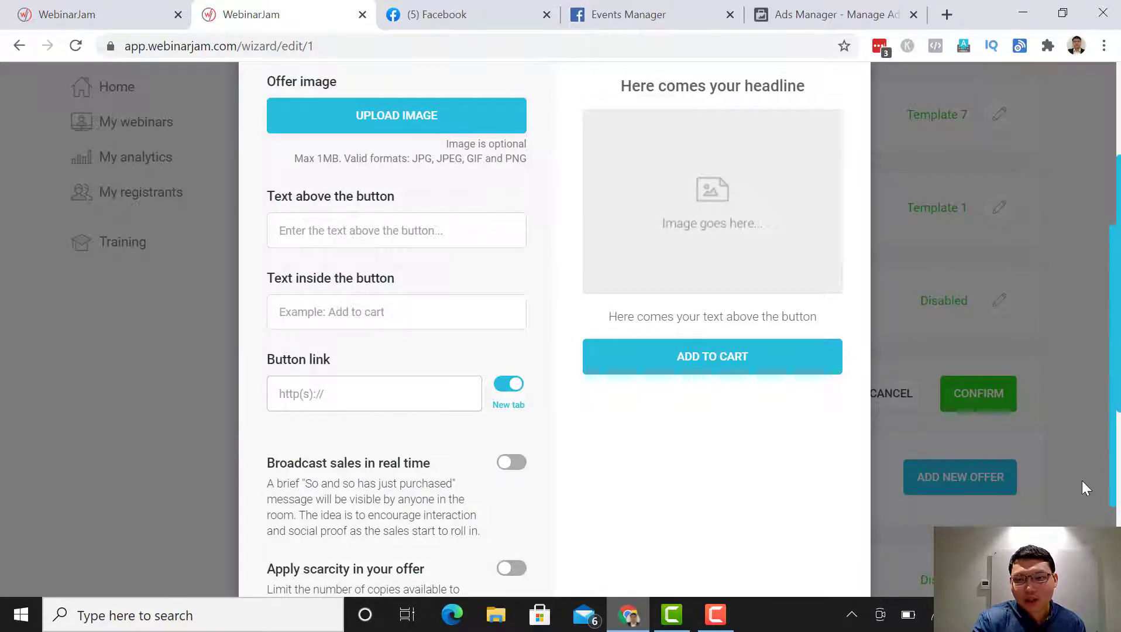
{"action": "left_click_drag", "start_coordinate": [1113, 501], "coordinate": [1106, 269]}
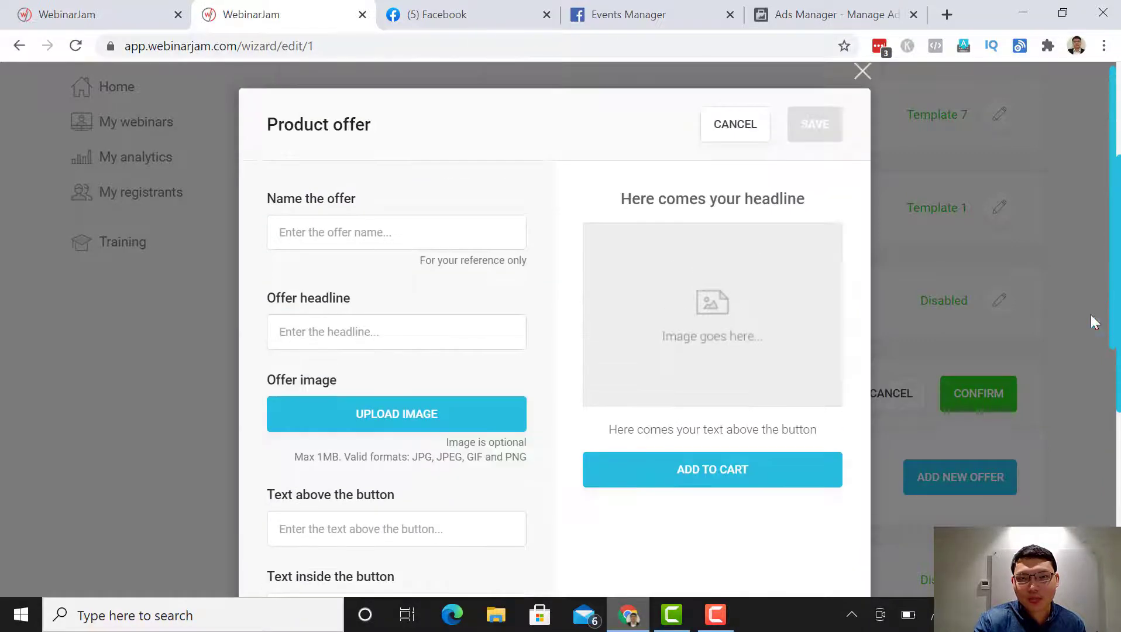
{"action": "left_click", "coordinate": [861, 72]}
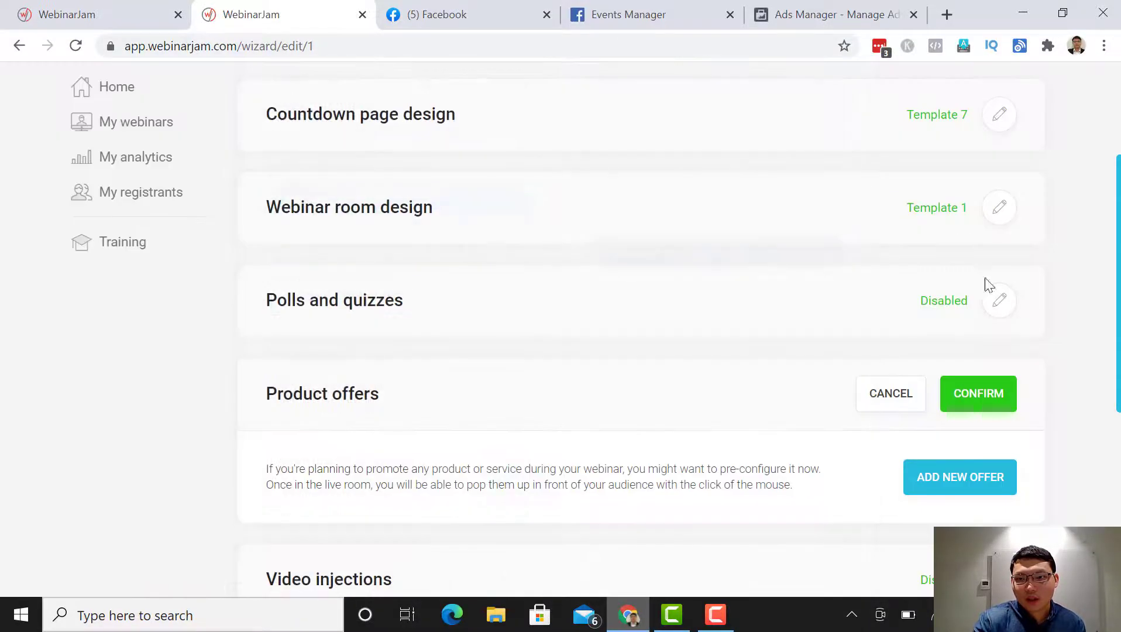
{"action": "left_click", "coordinate": [975, 389]}
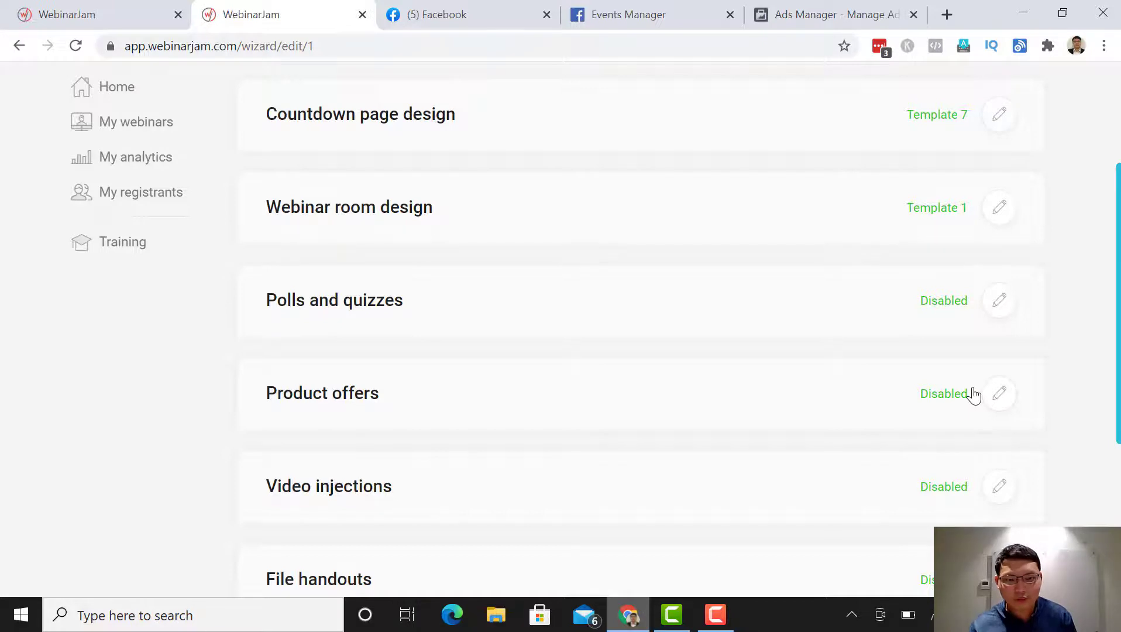
- Proceed to the Replay stage and set the webinar replay recording to "Yes, record the webinar session"
{"action": "scroll", "coordinate": [685, 331], "scroll_direction": "down", "scroll_amount": 2}
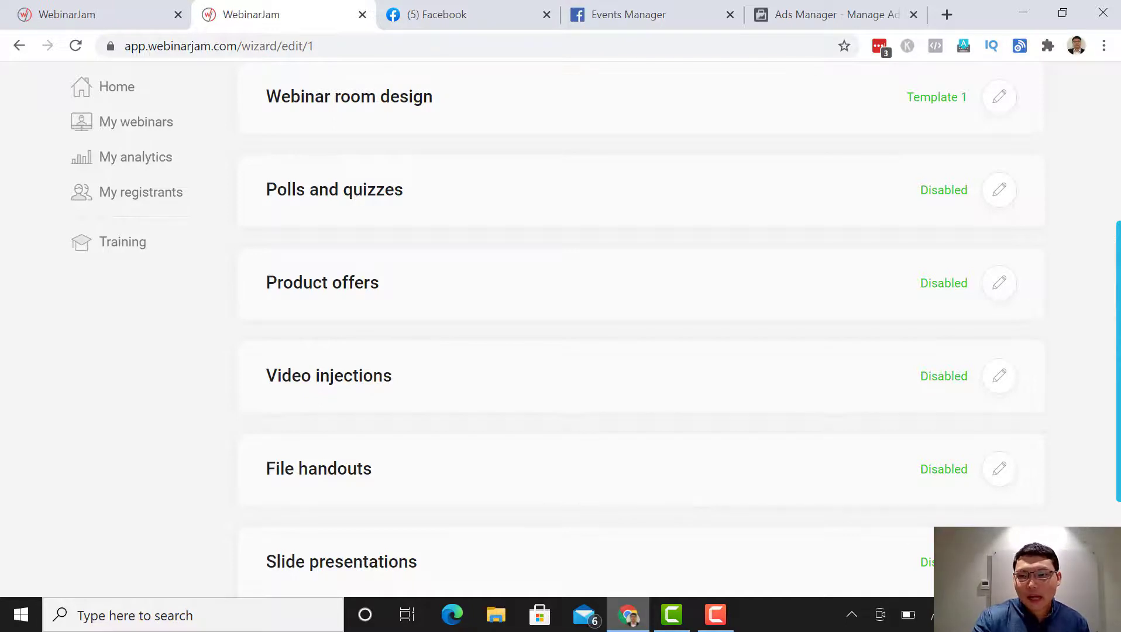
{"action": "scroll", "coordinate": [808, 521], "scroll_direction": "down", "scroll_amount": 3}
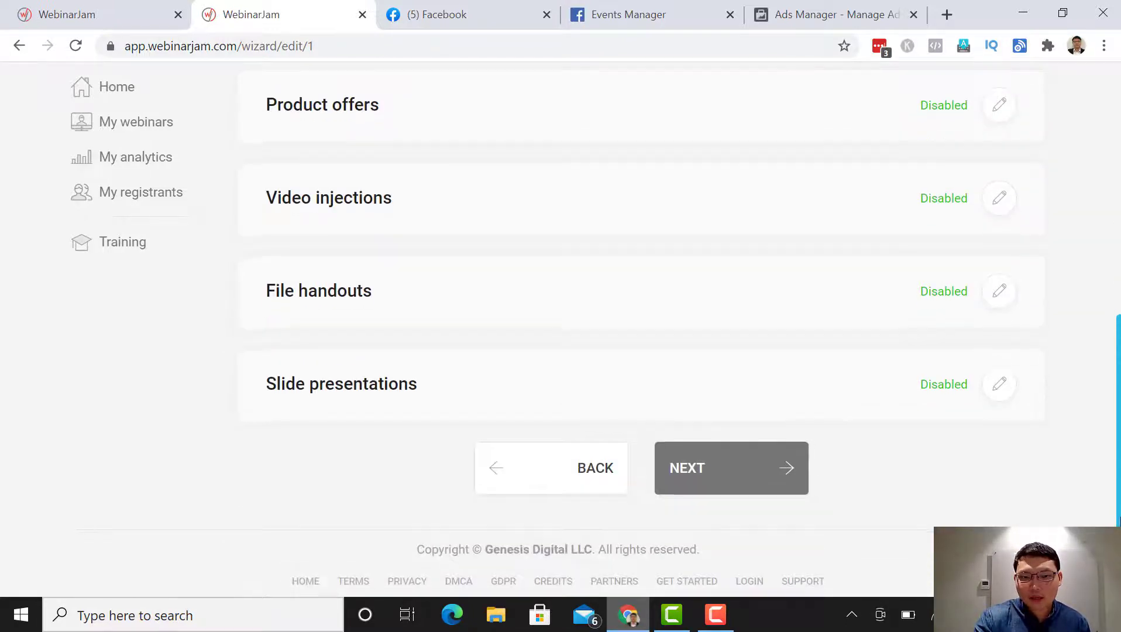
{"action": "left_click", "coordinate": [731, 492]}
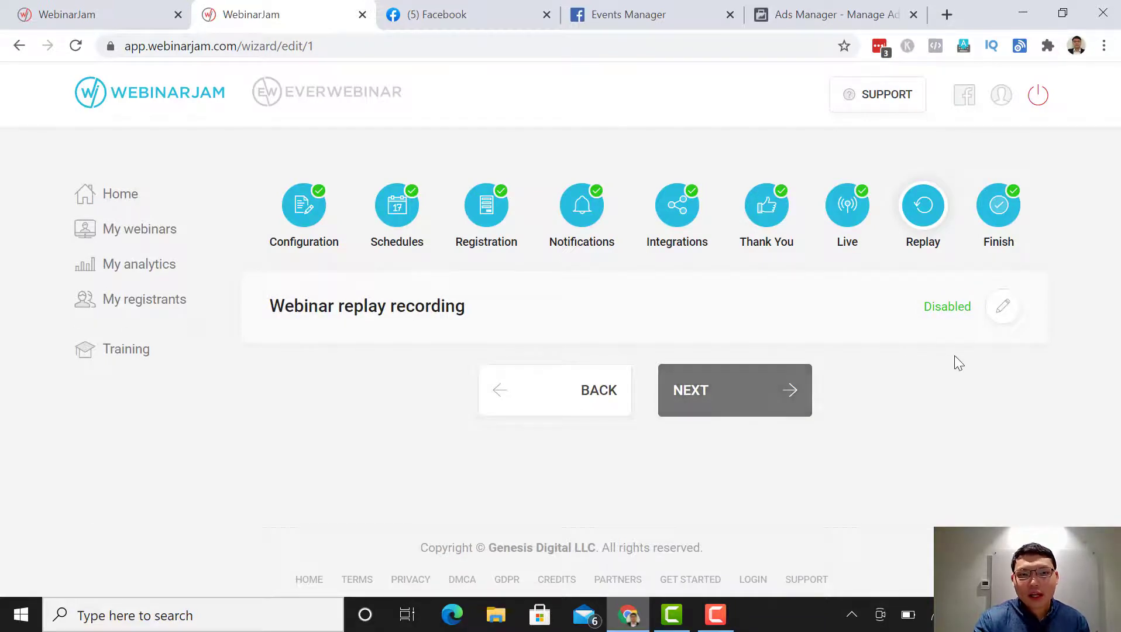
{"action": "left_click", "coordinate": [1003, 306]}
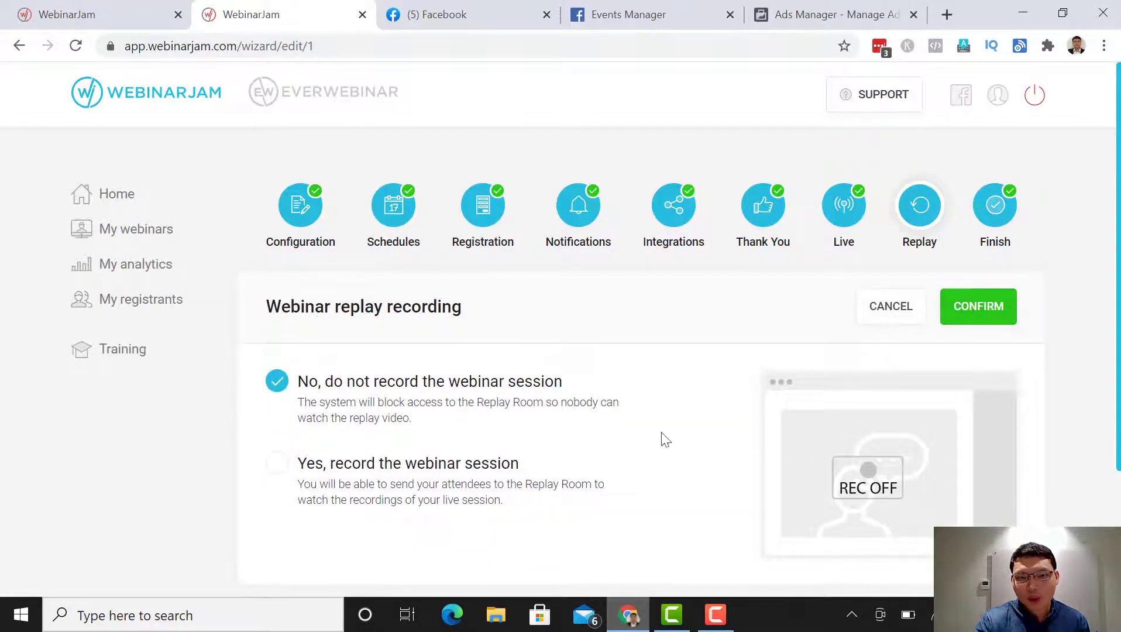
{"action": "left_click", "coordinate": [282, 468]}
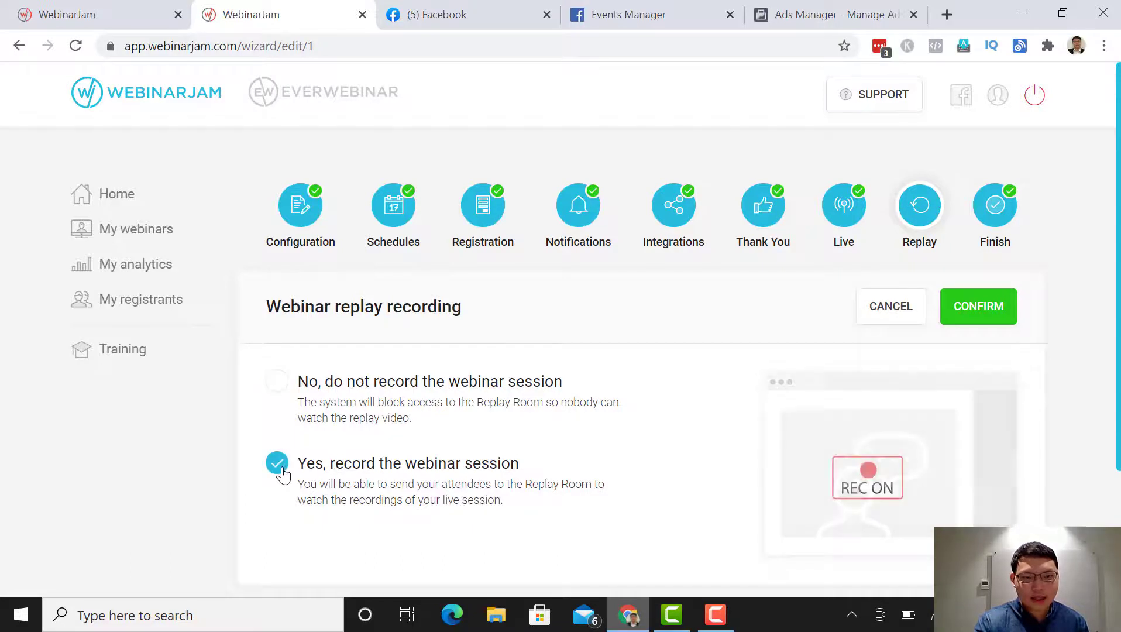
{"action": "left_click", "coordinate": [981, 309]}
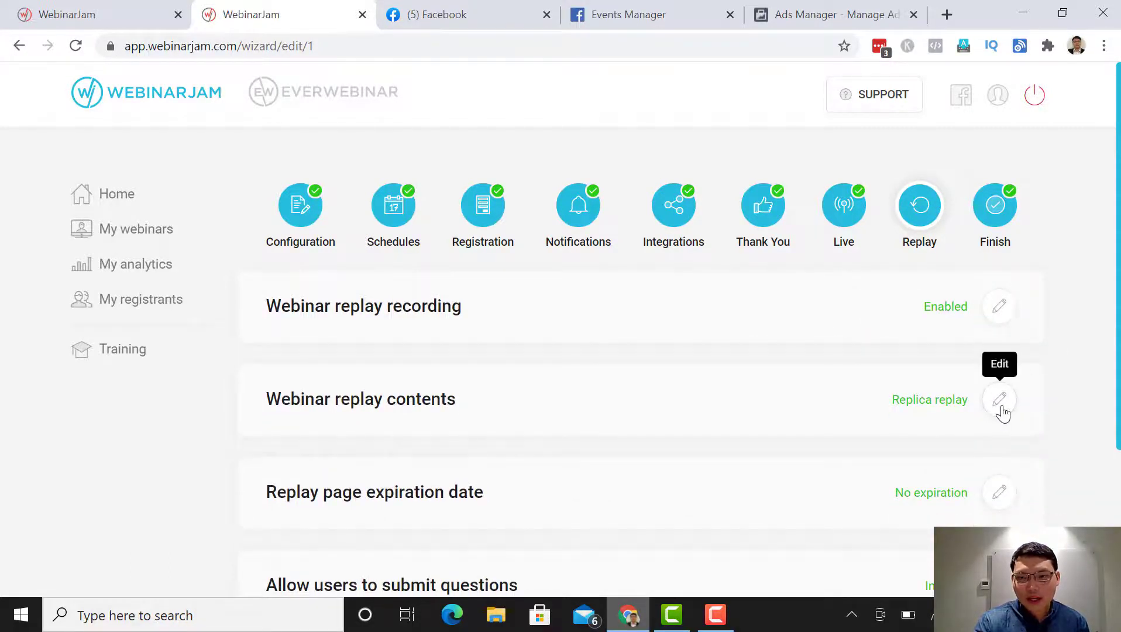
- Set the replay page expiration to "Set an expiration date" with a 24-hour expiry and confirm it
{"action": "left_click_drag", "start_coordinate": [1118, 416], "coordinate": [1117, 521]}
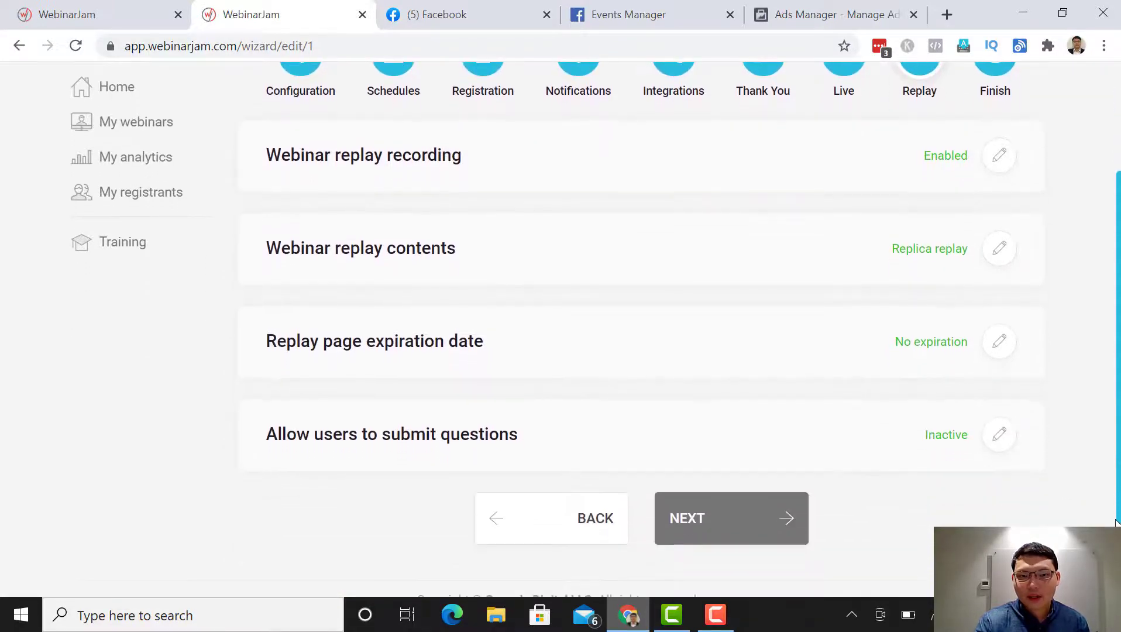
{"action": "left_click", "coordinate": [1011, 347]}
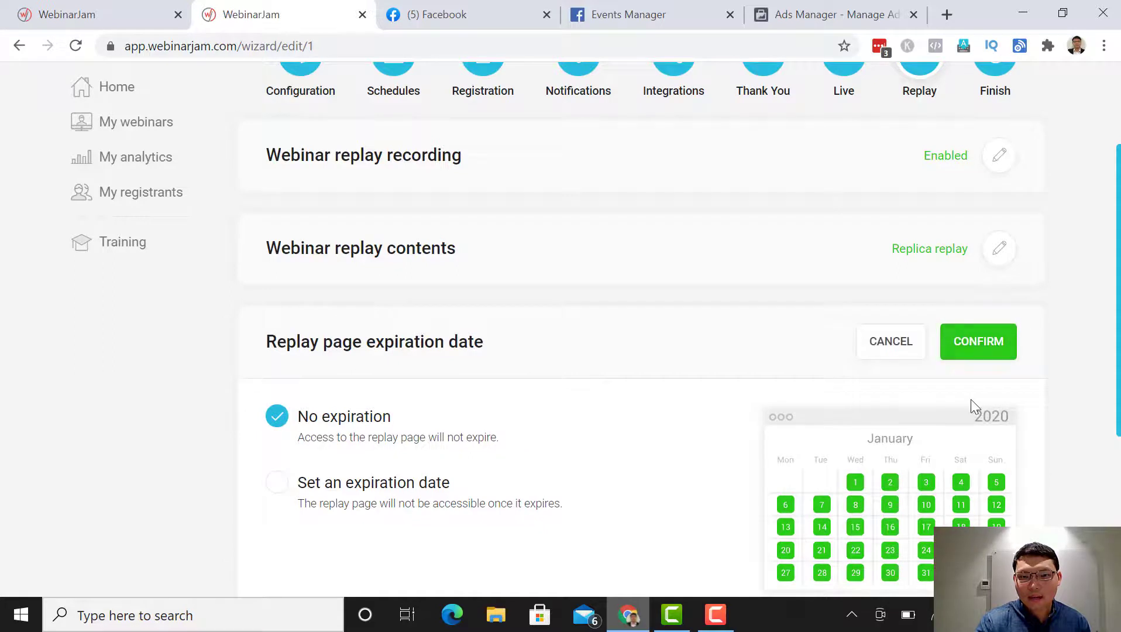
{"action": "left_click", "coordinate": [275, 491]}
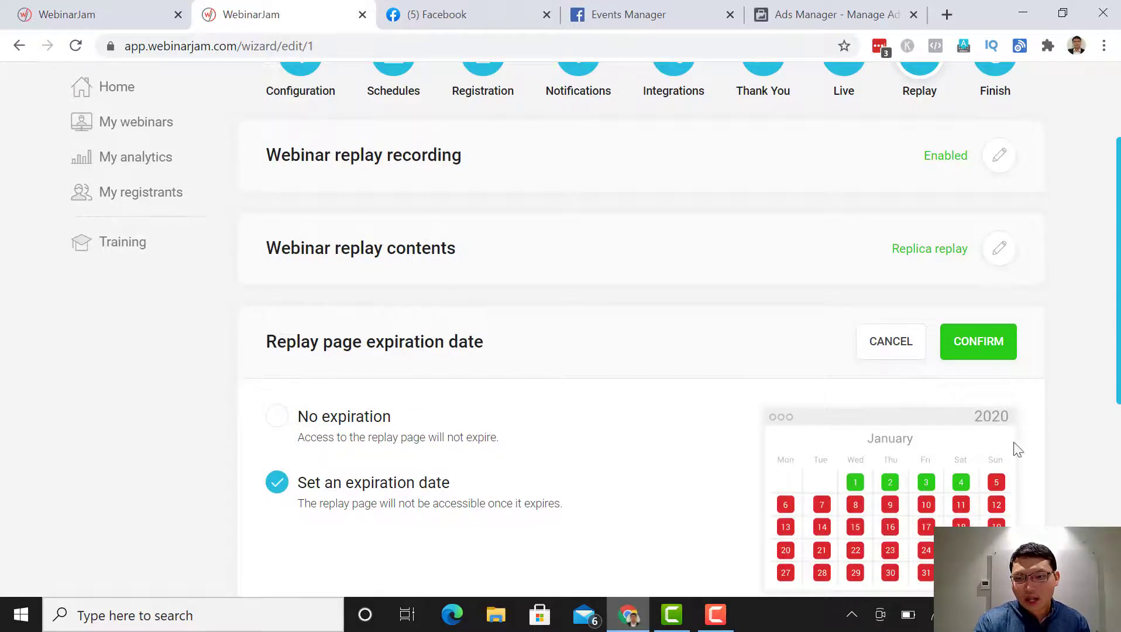
{"action": "left_click", "coordinate": [1000, 354]}
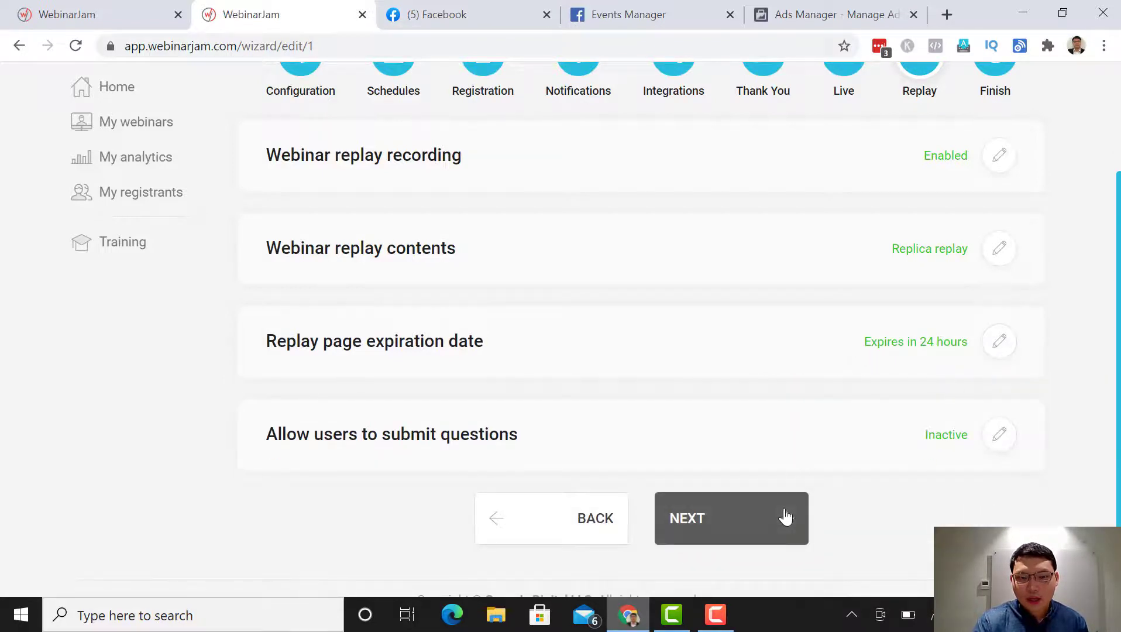
- Activate the question box for replay visitors, confirm it and proceed to the Finish stage
{"action": "left_click", "coordinate": [1000, 435]}
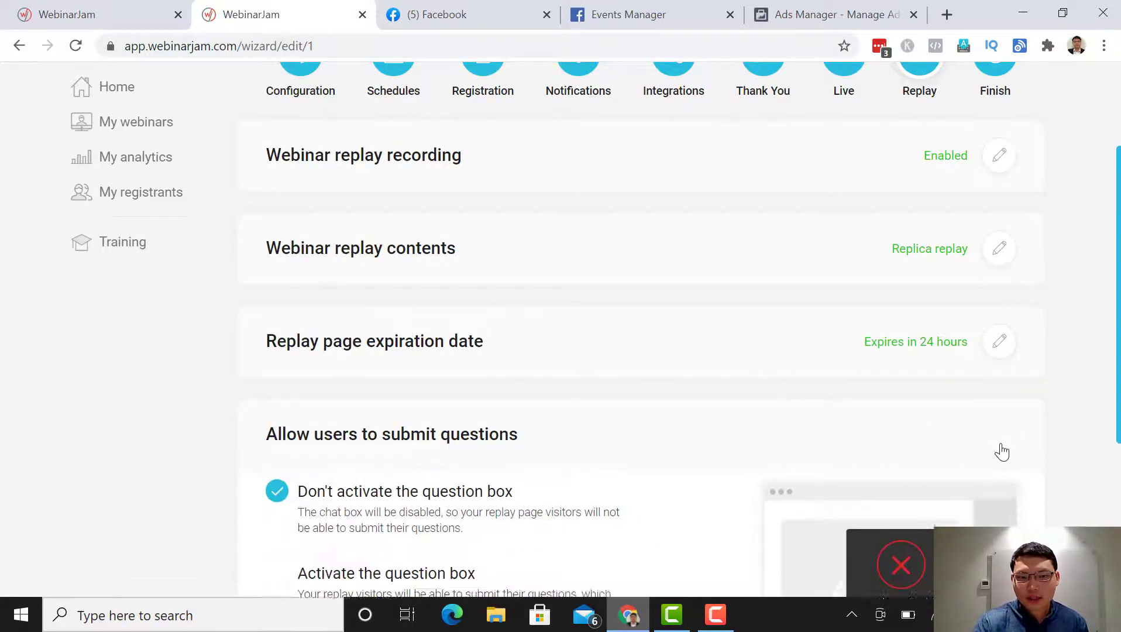
{"action": "scroll", "coordinate": [1118, 365], "scroll_direction": "down", "scroll_amount": 2}
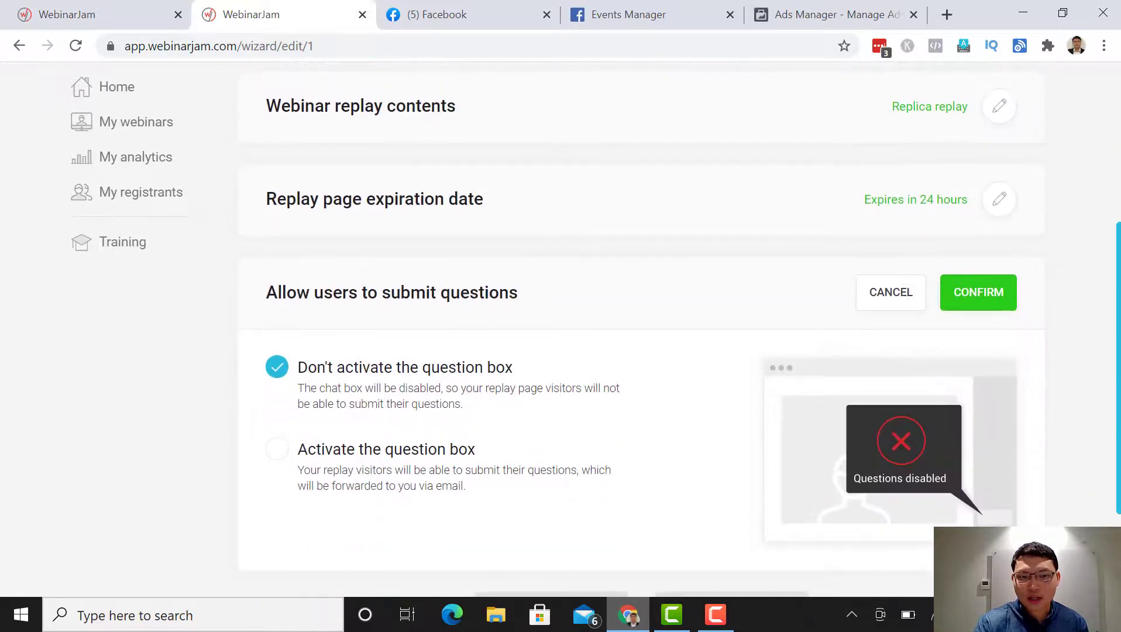
{"action": "left_click", "coordinate": [281, 449]}
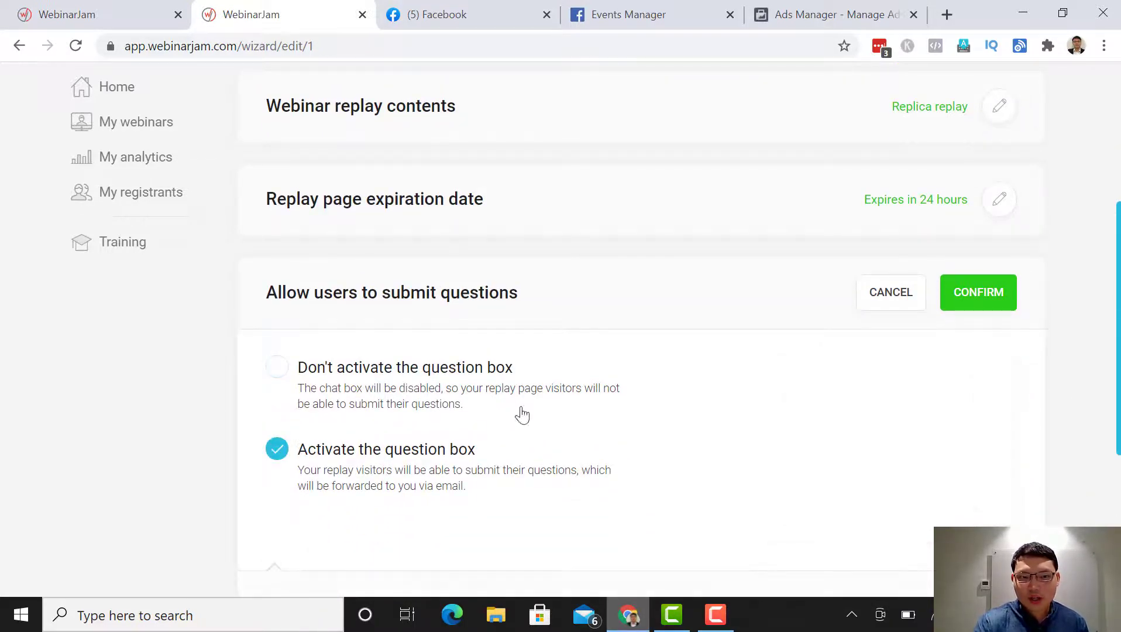
{"action": "left_click", "coordinate": [981, 304]}
{"action": "left_click", "coordinate": [784, 473]}
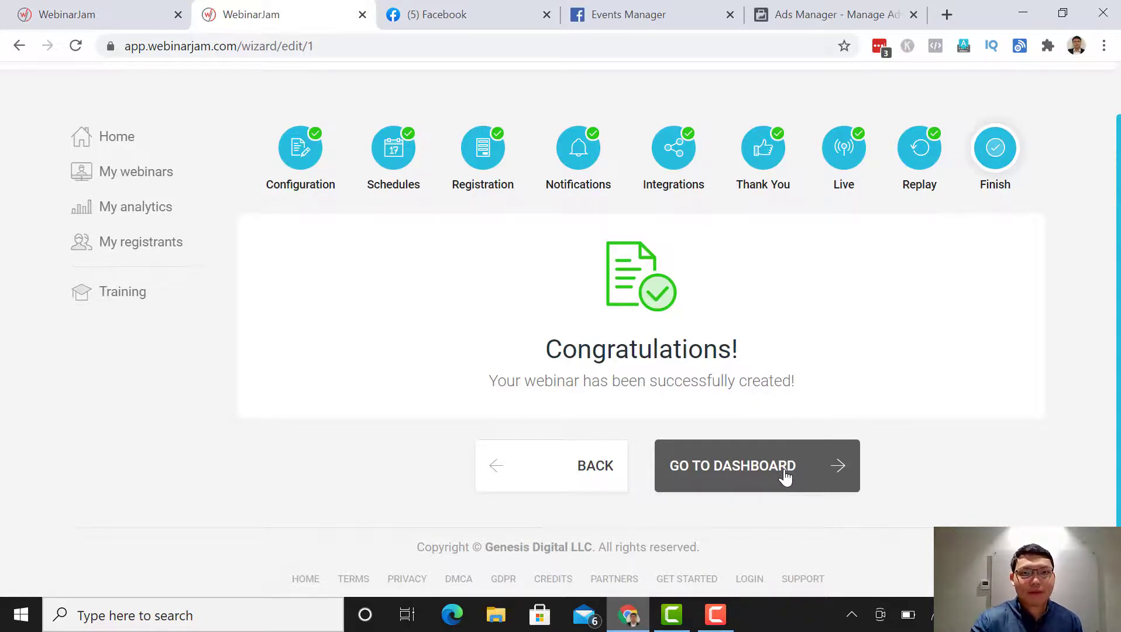
- Switch to Facebook, expand the full list of shortcuts and view the Events page
{"action": "left_click", "coordinate": [478, 7]}
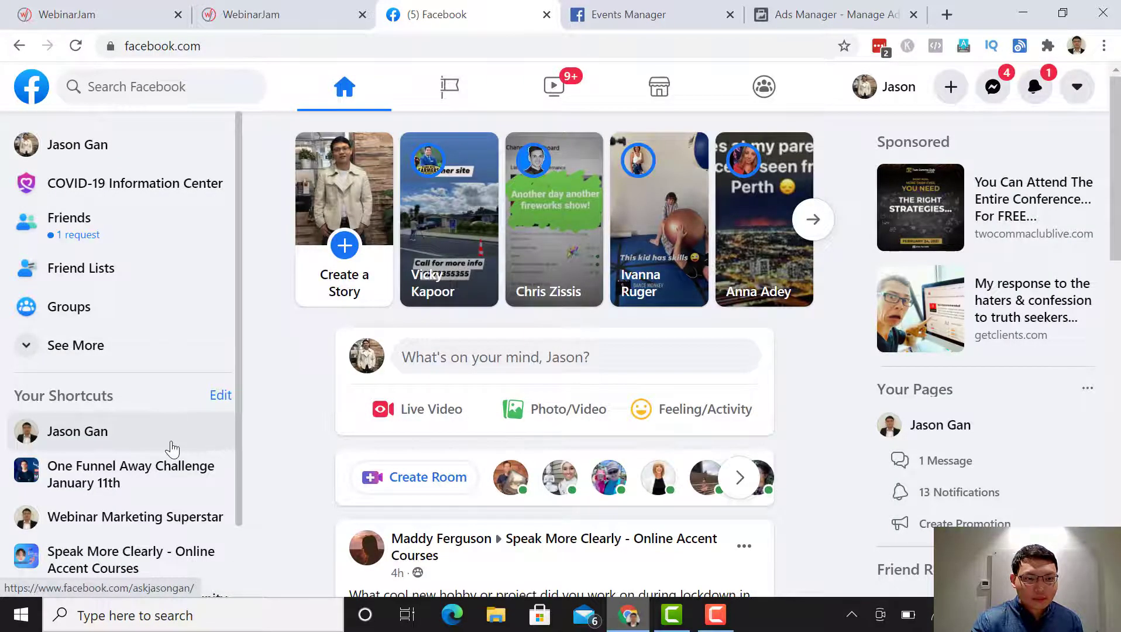
{"action": "left_click", "coordinate": [127, 352]}
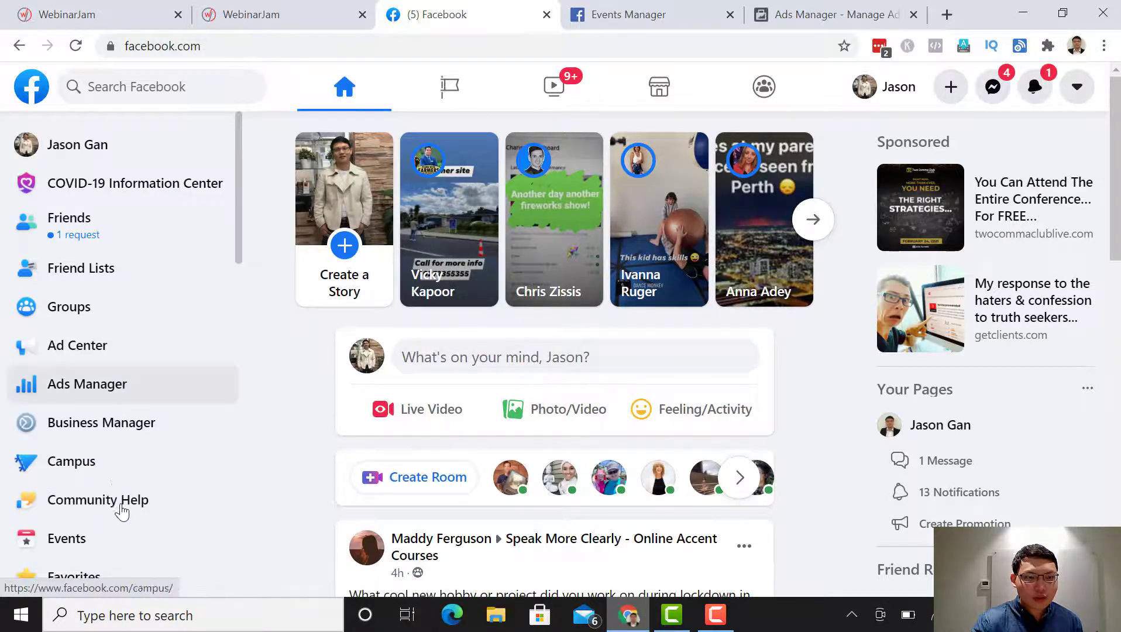
{"action": "left_click", "coordinate": [120, 535]}
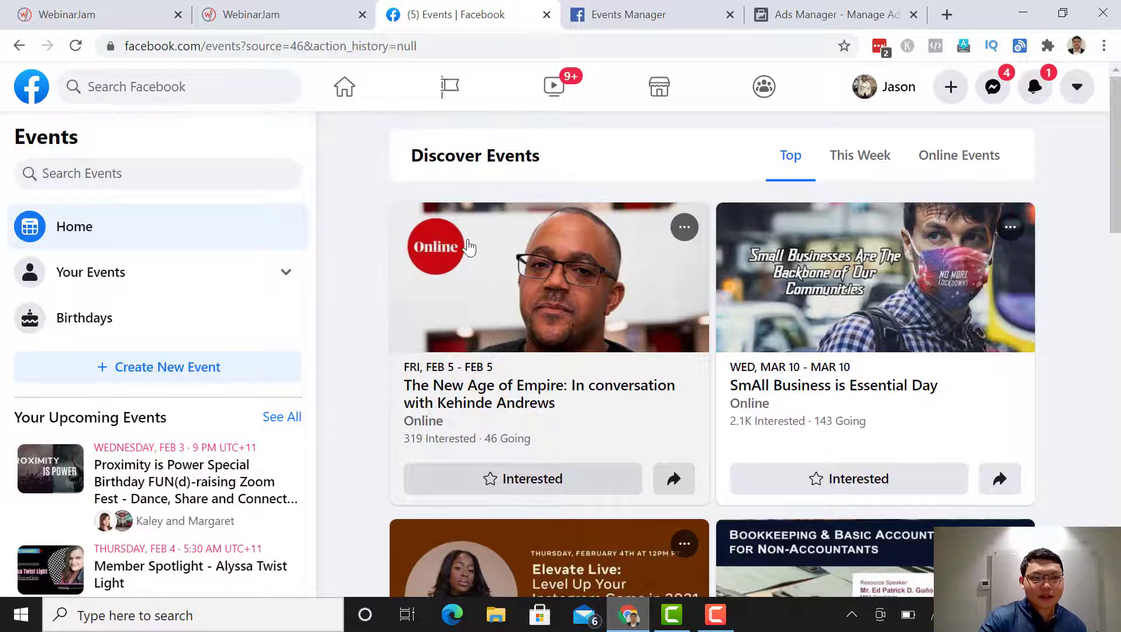
- View the Real Estate Agent custom list among the Facebook friend lists, then switch to the WebinarJam home page
{"action": "left_click", "coordinate": [350, 93]}
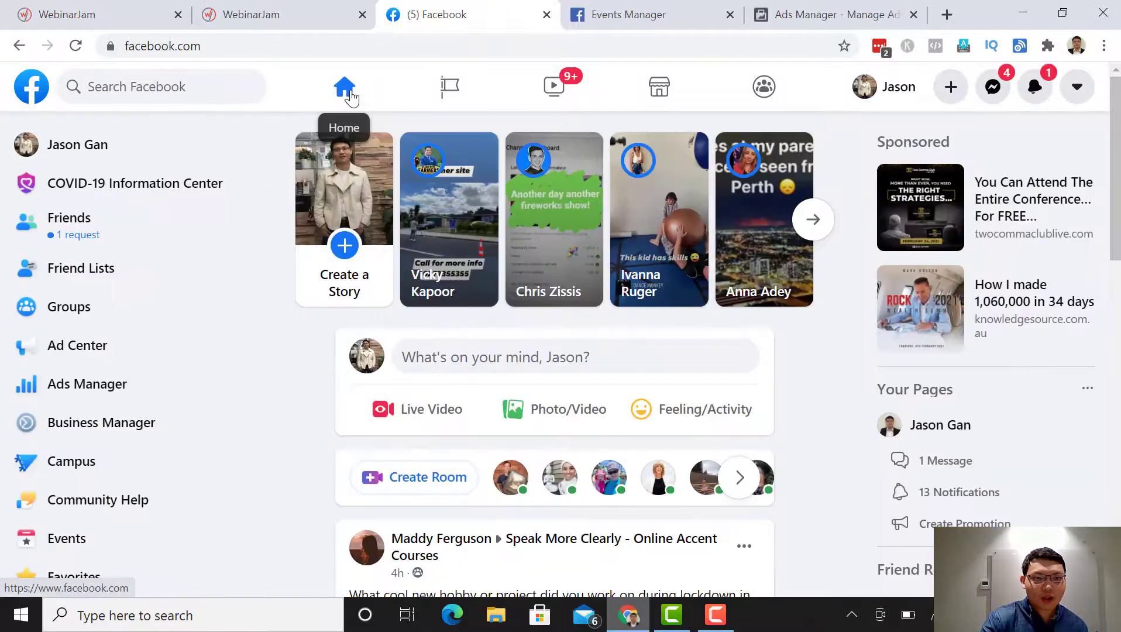
{"action": "left_click", "coordinate": [170, 281]}
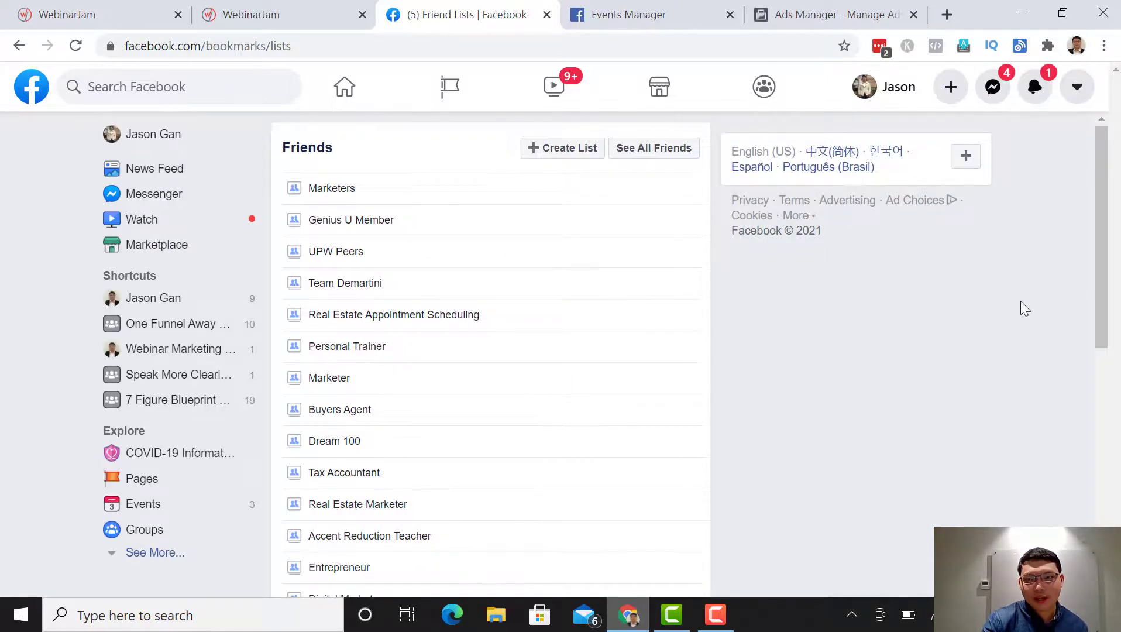
{"action": "left_click_drag", "start_coordinate": [1092, 292], "coordinate": [1090, 456]}
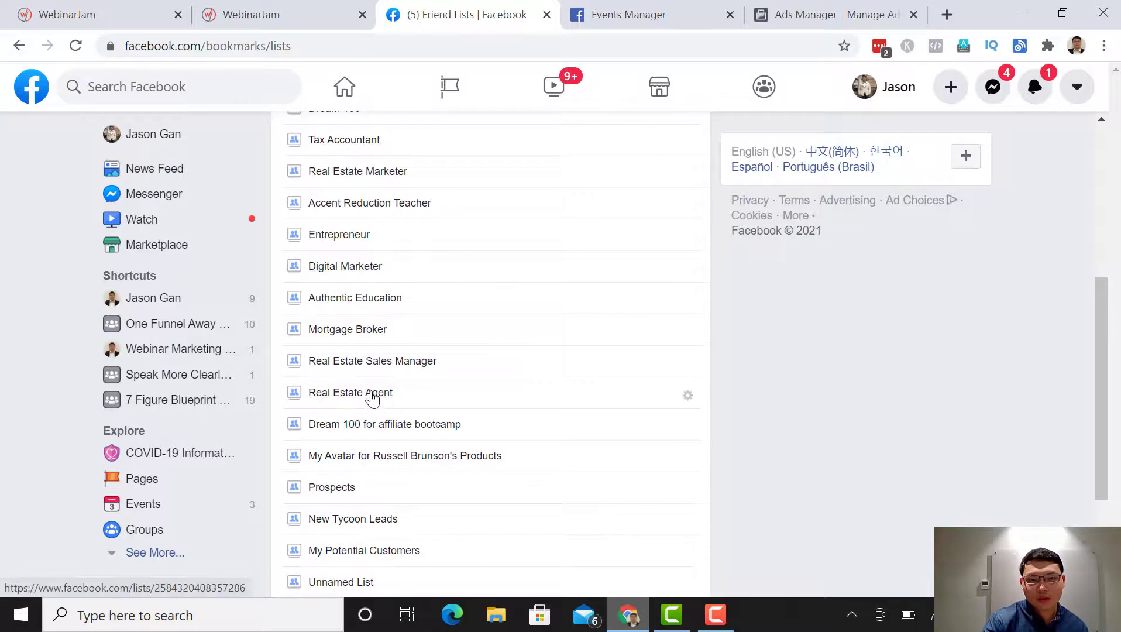
{"action": "left_click", "coordinate": [372, 398]}
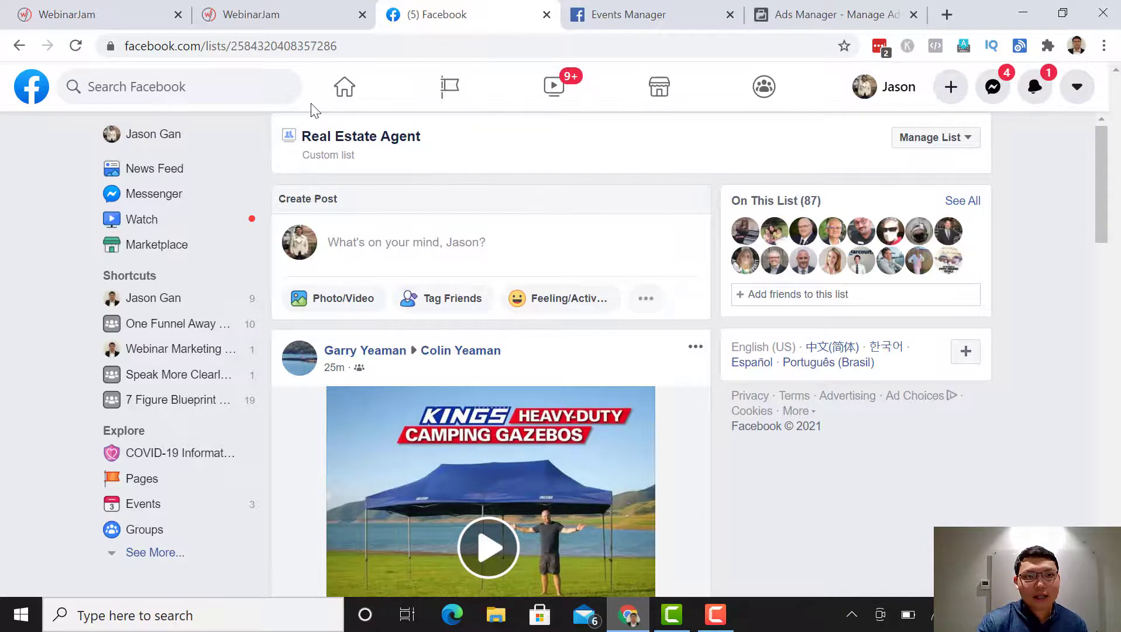
{"action": "left_click", "coordinate": [148, 8]}
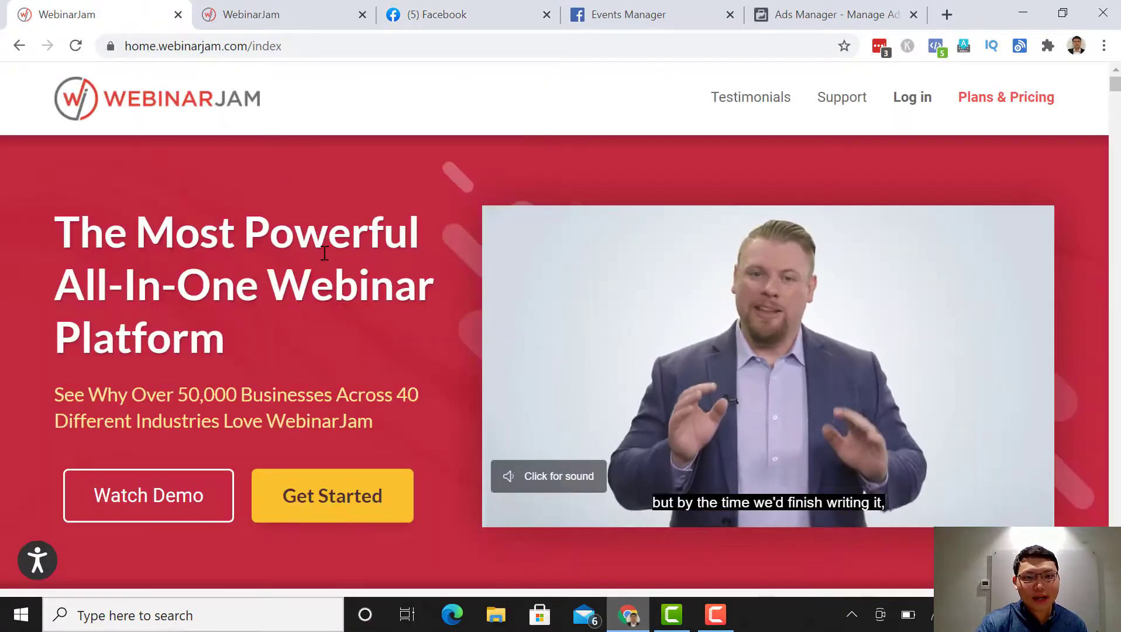